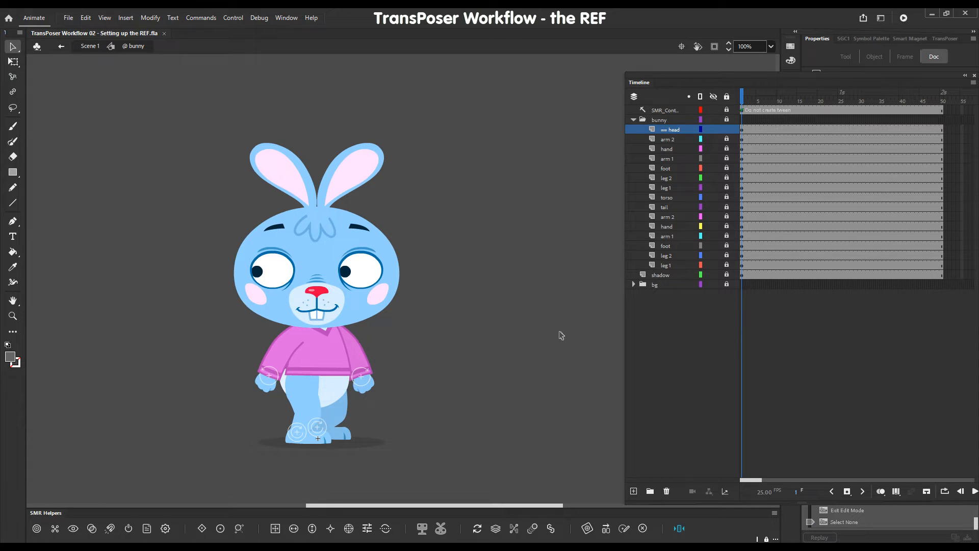
Step: Open the bunny's head symbol for editing and scrub its timeline to frame 23 to preview the head turn
{"action": "left_click", "coordinate": [376, 290]}
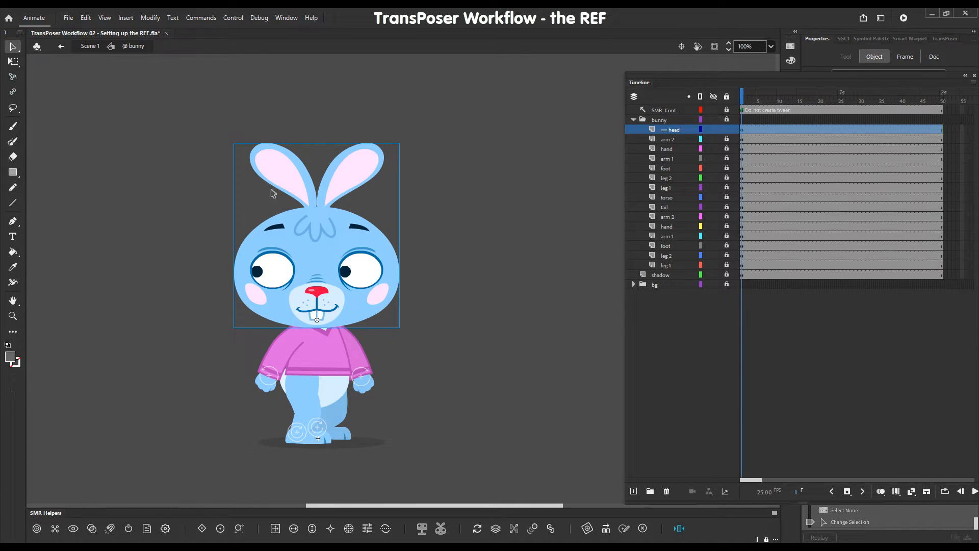
{"action": "double_click", "coordinate": [351, 249]}
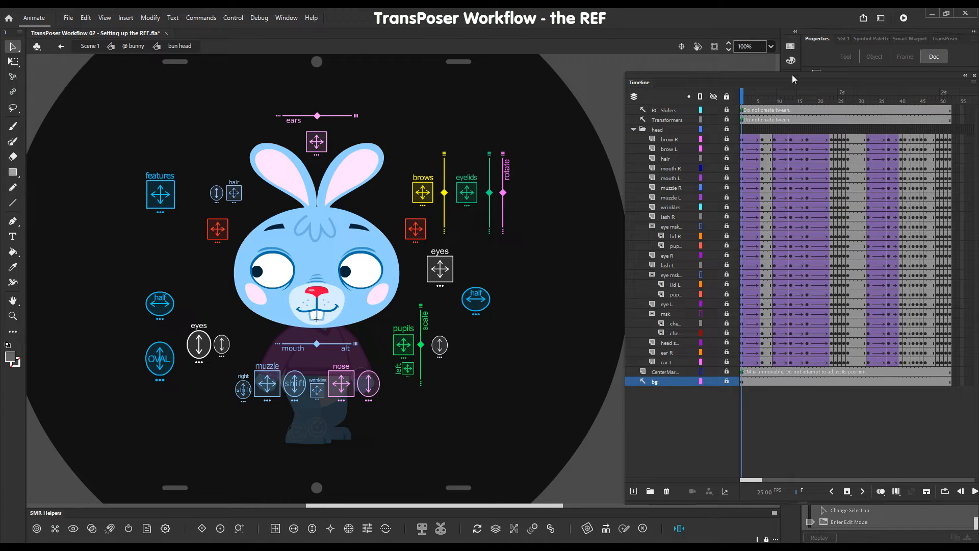
{"action": "left_click", "coordinate": [763, 100]}
{"action": "left_click_drag", "start_coordinate": [763, 99], "coordinate": [834, 126]}
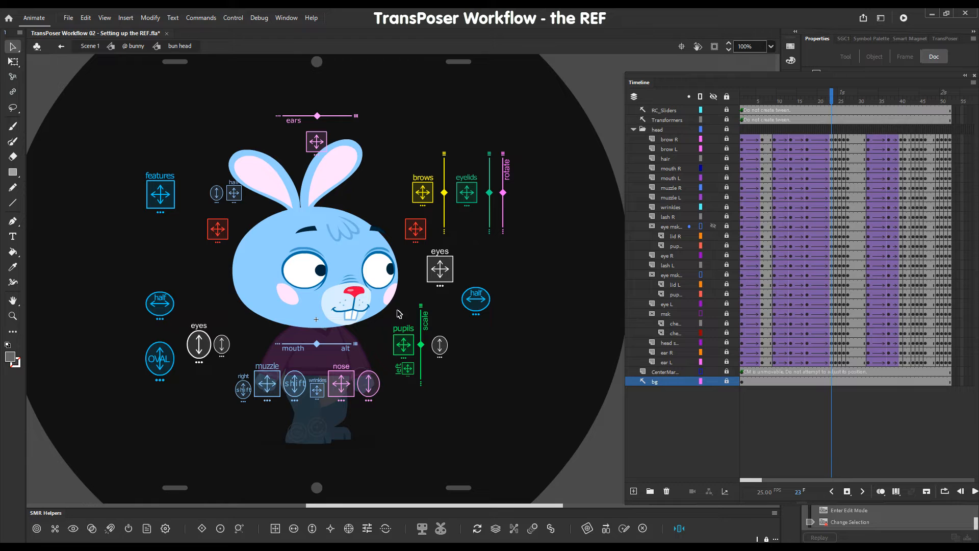
Step: Unlock the head layers and select all the head parts for inspection, relock them and return to frame 1
{"action": "left_click", "coordinate": [727, 129]}
{"action": "left_click_drag", "start_coordinate": [418, 110], "coordinate": [191, 343]}
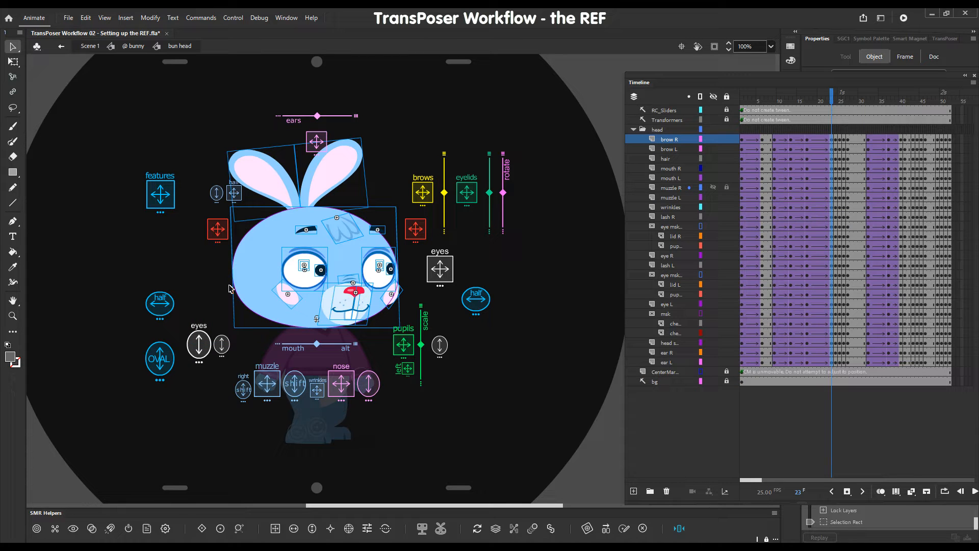
{"action": "left_click", "coordinate": [726, 129]}
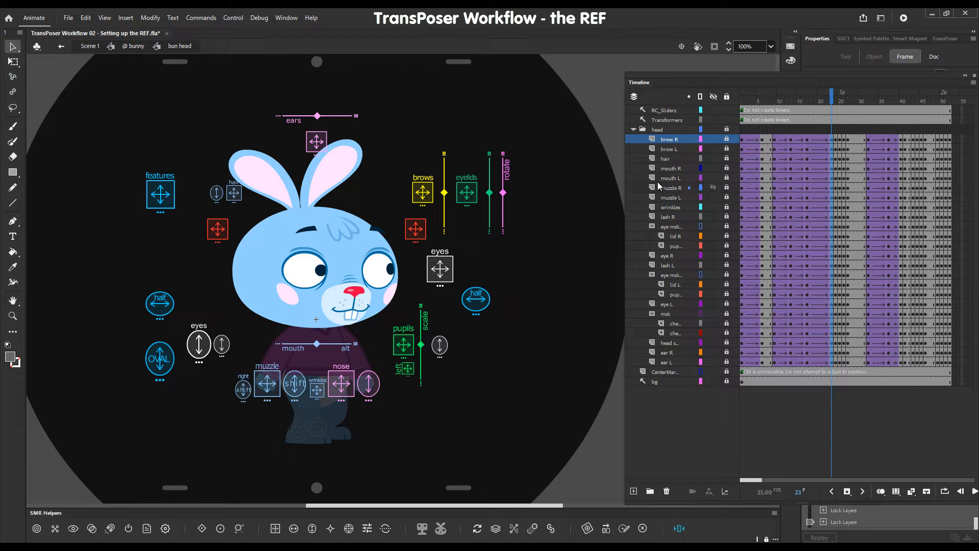
{"action": "left_click", "coordinate": [843, 104]}
{"action": "left_click_drag", "start_coordinate": [848, 105], "coordinate": [701, 115]}
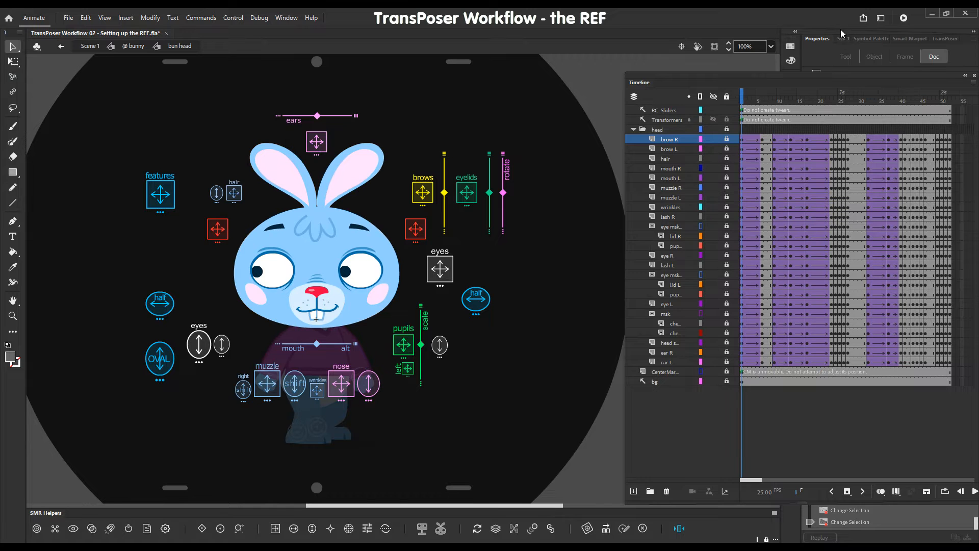
Step: Make the "bun head" symbol a TransPoser reference symbol
{"action": "left_click_drag", "start_coordinate": [836, 81], "coordinate": [653, 82]}
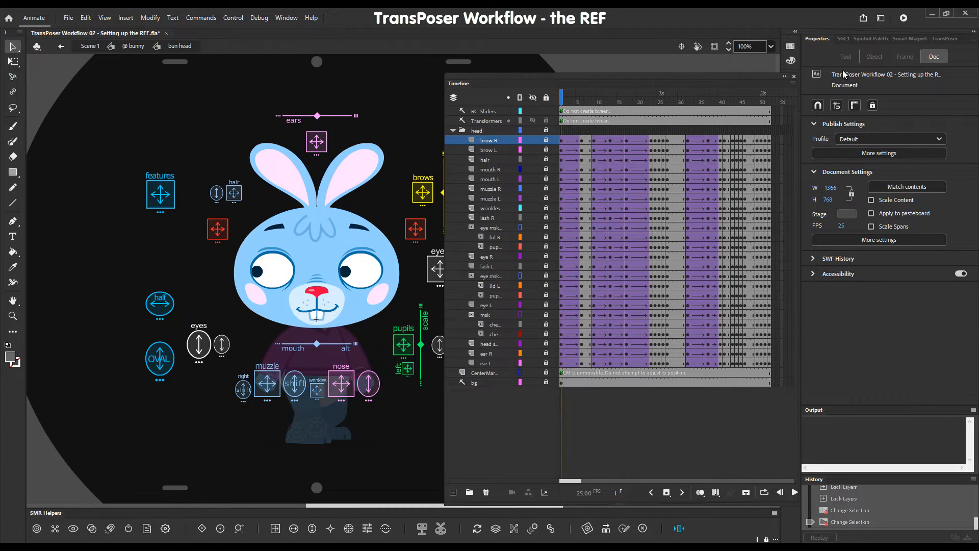
{"action": "key", "text": "space"}
{"action": "left_click_drag", "start_coordinate": [404, 432], "coordinate": [325, 432]}
{"action": "left_click", "coordinate": [941, 39]}
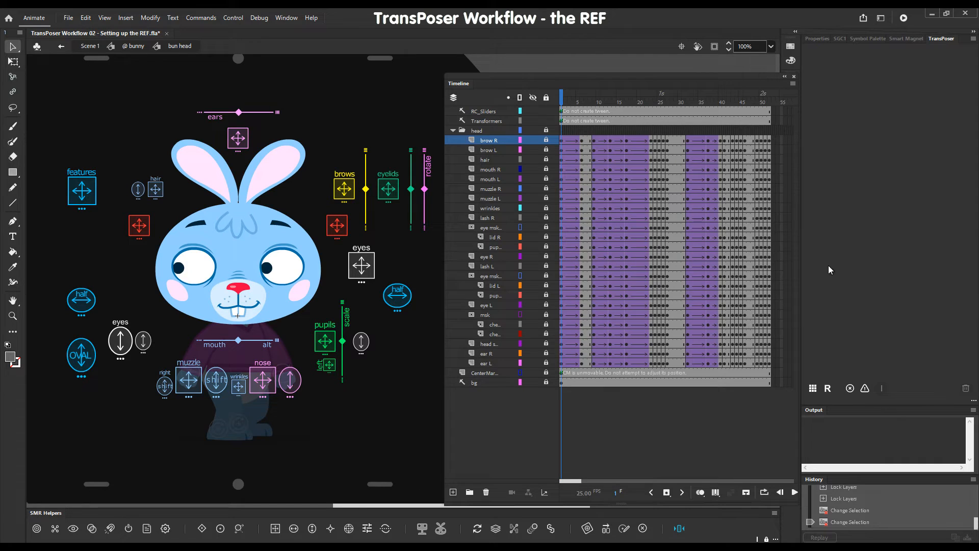
{"action": "left_click", "coordinate": [828, 388]}
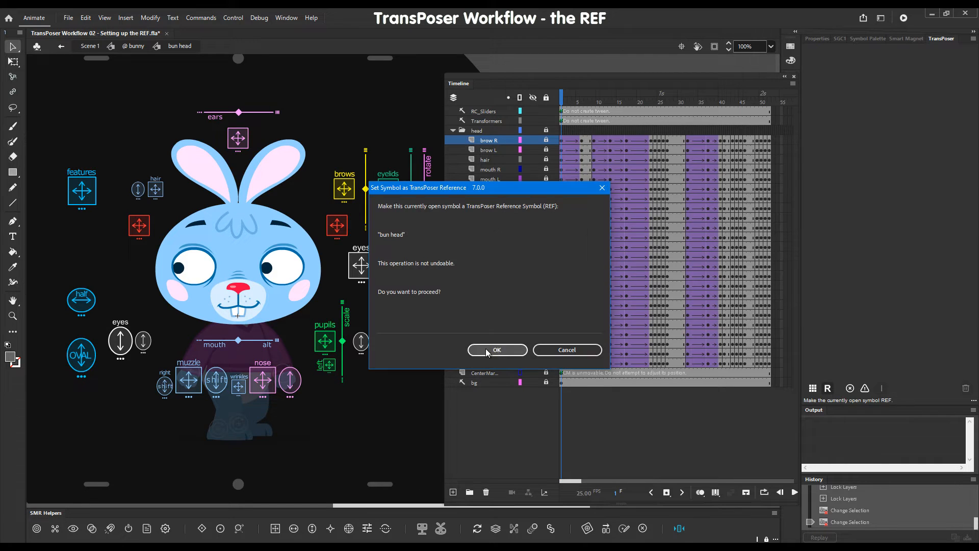
{"action": "left_click", "coordinate": [492, 350]}
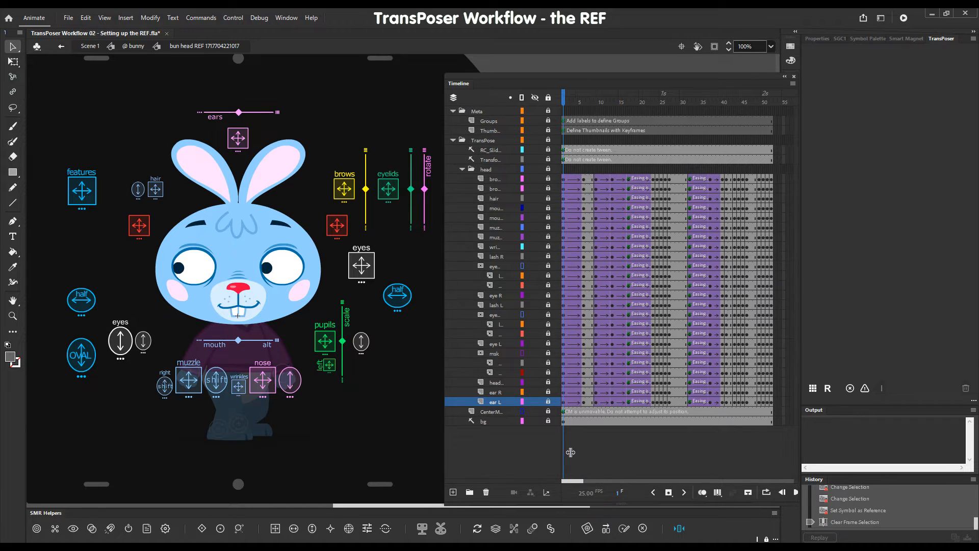
Step: Take RC_Sliders, Transformers, CenterMarker and bg out of the TransPose folder, with the first two above it and the others below
{"action": "left_click_drag", "start_coordinate": [555, 454], "coordinate": [570, 454]}
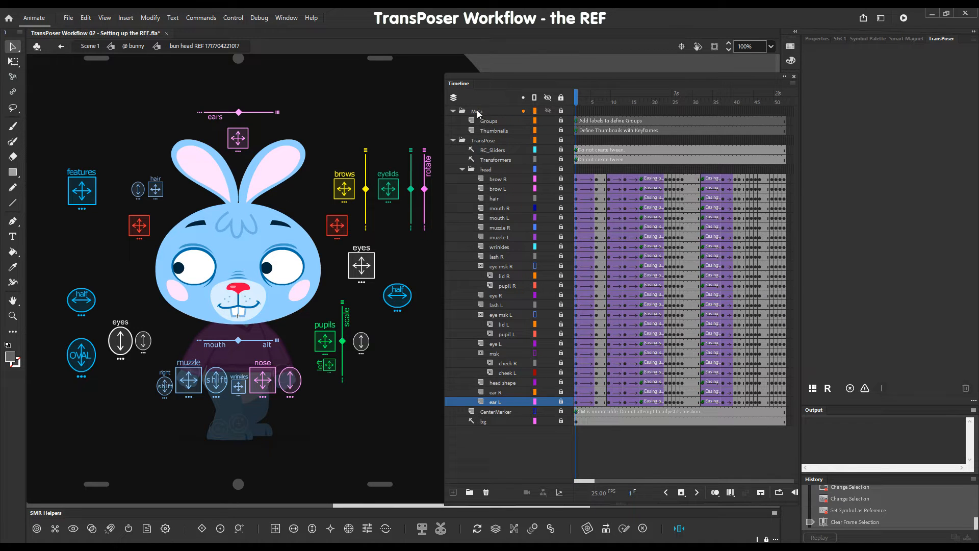
{"action": "left_click", "coordinate": [494, 158], "text": "shift"}
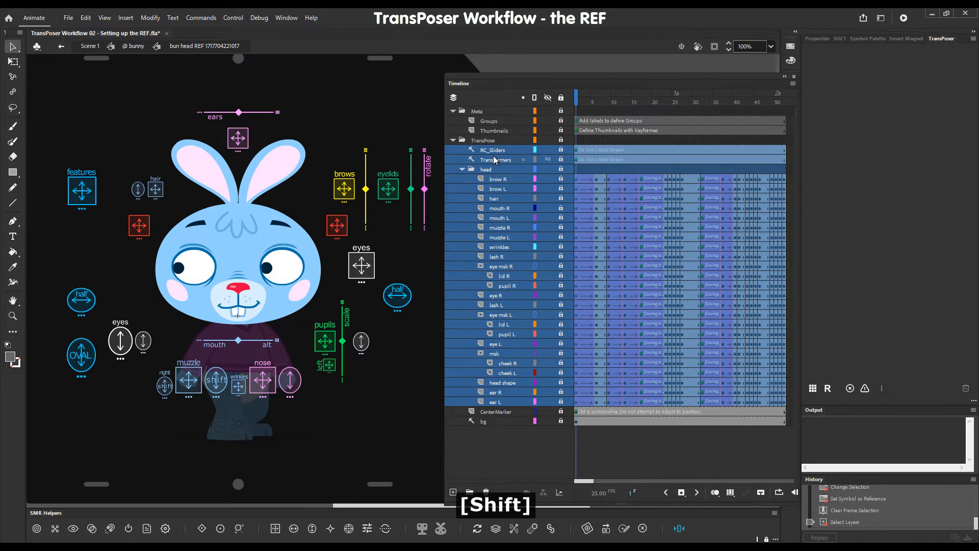
{"action": "left_click", "coordinate": [493, 159]}
{"action": "left_click", "coordinate": [495, 151], "text": "shift"}
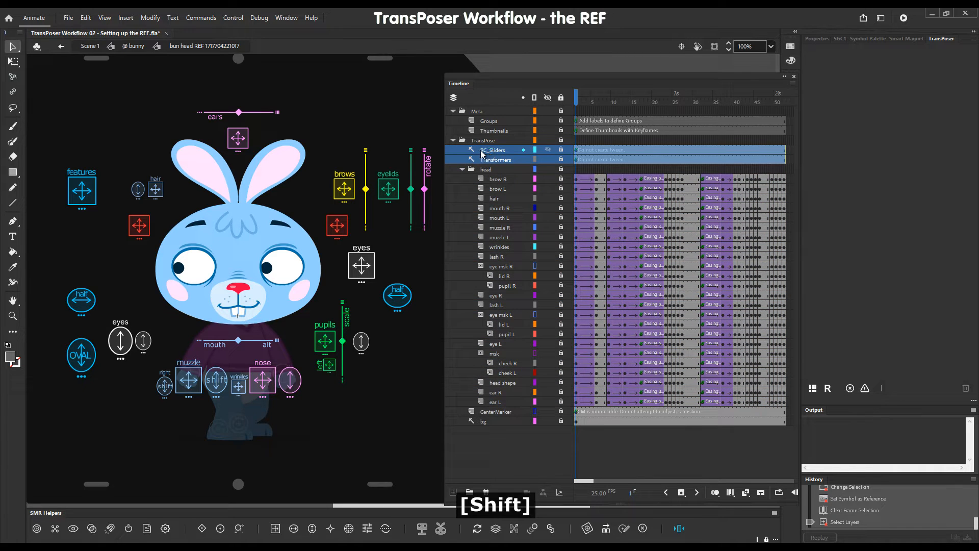
{"action": "left_click_drag", "start_coordinate": [470, 144], "coordinate": [468, 136]}
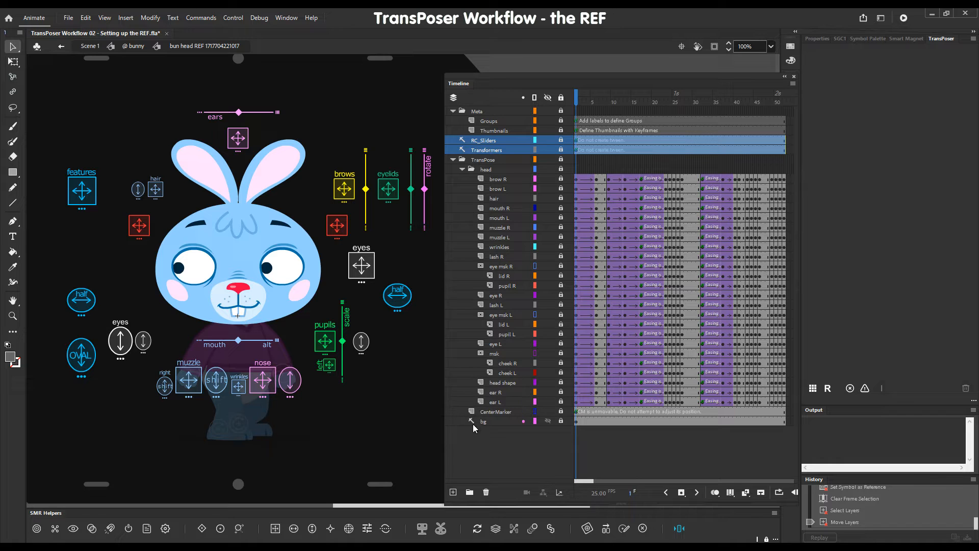
{"action": "left_click_drag", "start_coordinate": [472, 411], "coordinate": [434, 425]}
{"action": "left_click_drag", "start_coordinate": [483, 412], "coordinate": [434, 446]}
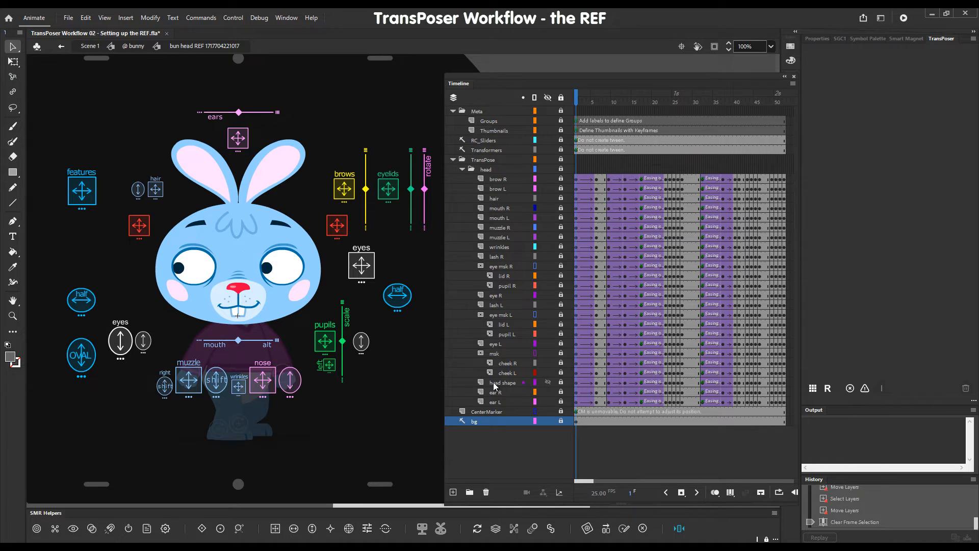
Step: Examine the comment labels and tween properties of the easing-marked frames on the head layers
{"action": "left_click", "coordinate": [652, 179]}
{"action": "left_click", "coordinate": [655, 208]}
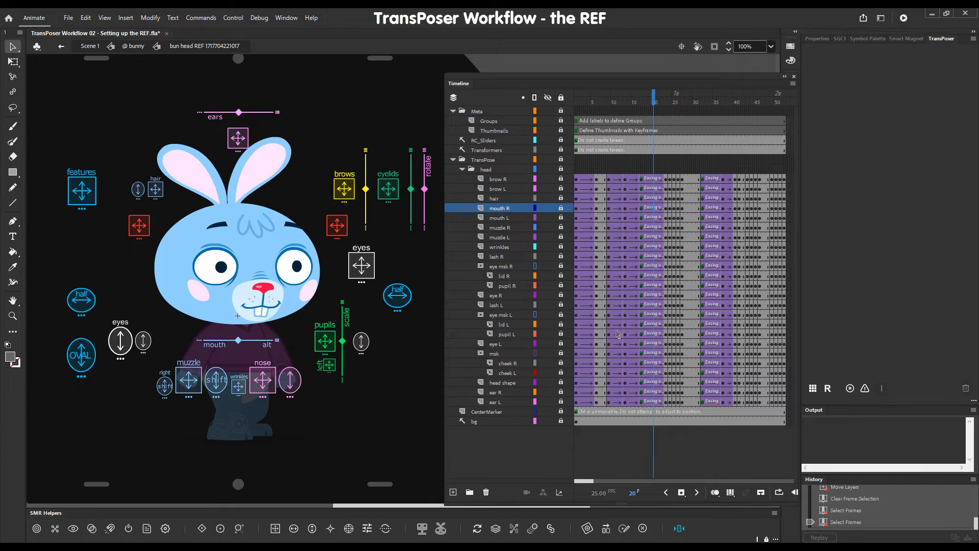
{"action": "left_click", "coordinate": [714, 207]}
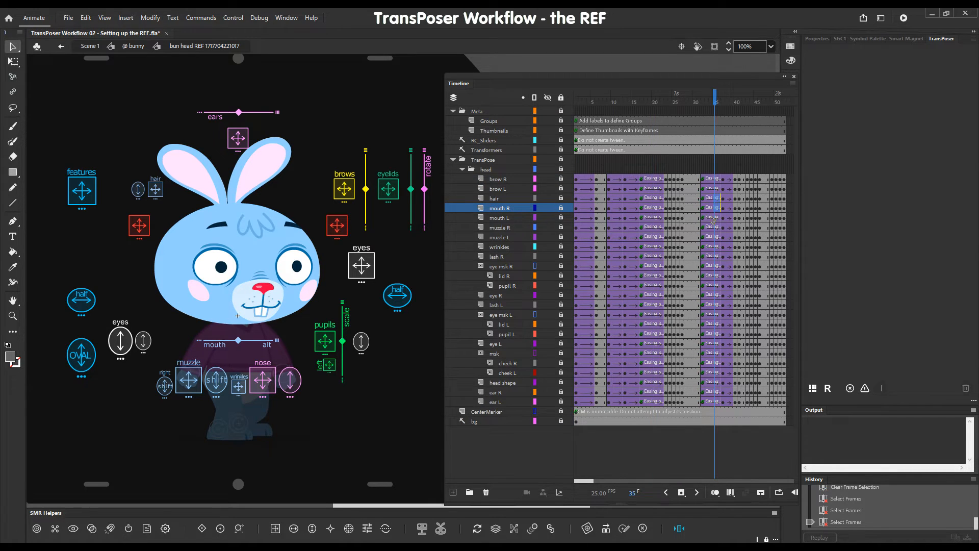
{"action": "left_click", "coordinate": [712, 199]}
{"action": "left_click", "coordinate": [818, 38]}
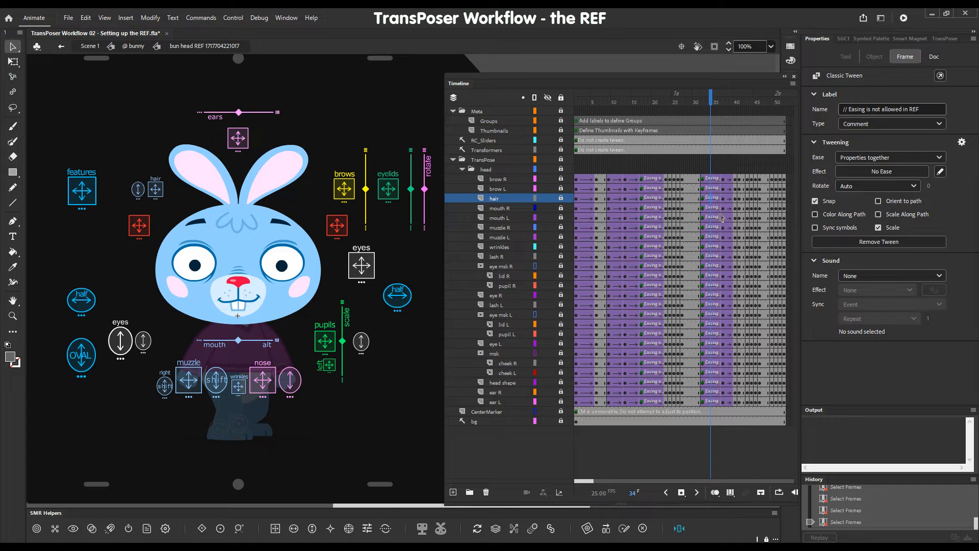
{"action": "left_click", "coordinate": [715, 179]}
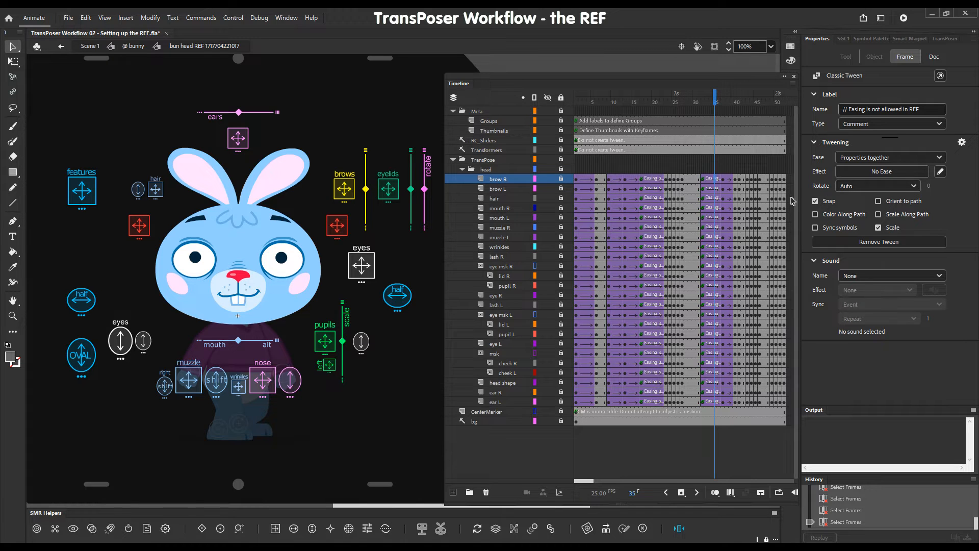
{"action": "left_click", "coordinate": [712, 180]}
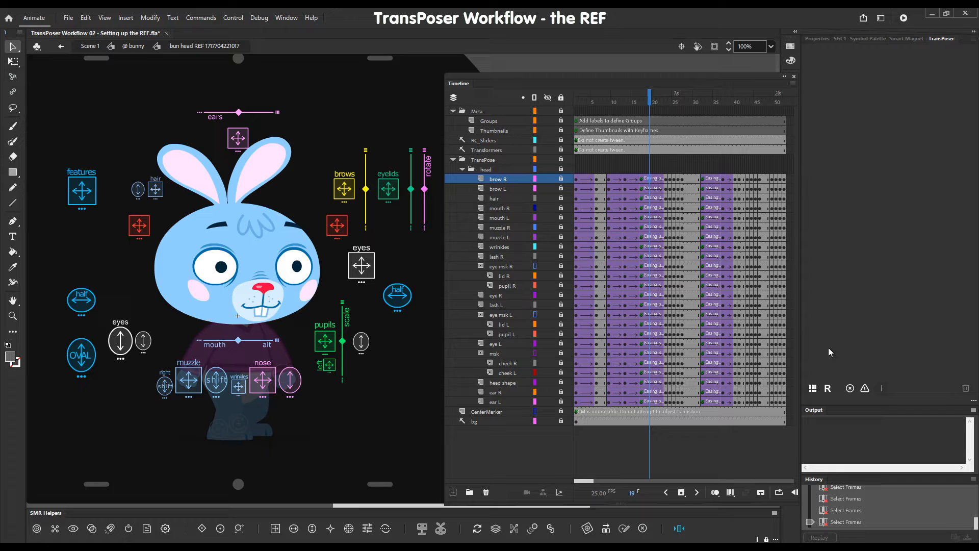
Step: Load the thumbnails of the bun head REF symbol into TransPoser
{"action": "left_click", "coordinate": [814, 389]}
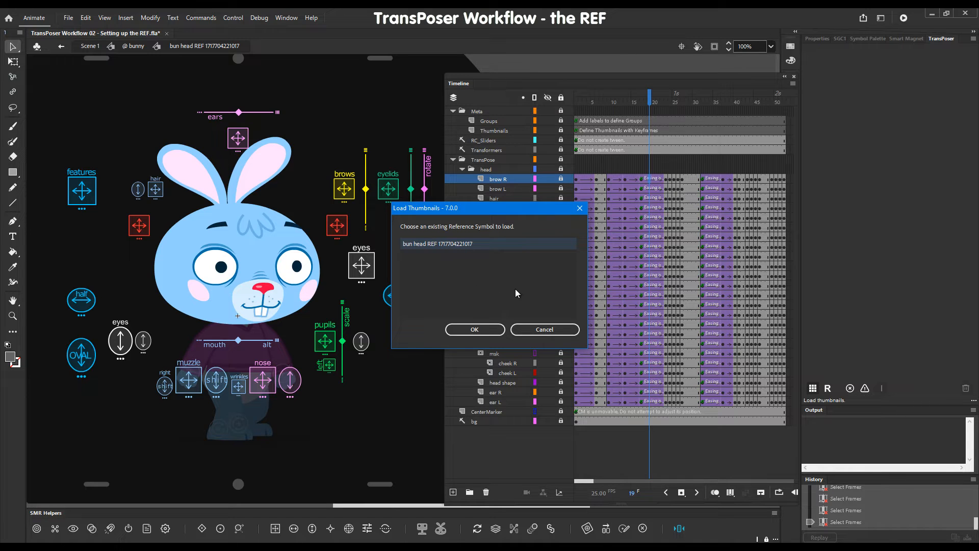
{"action": "left_click", "coordinate": [485, 329]}
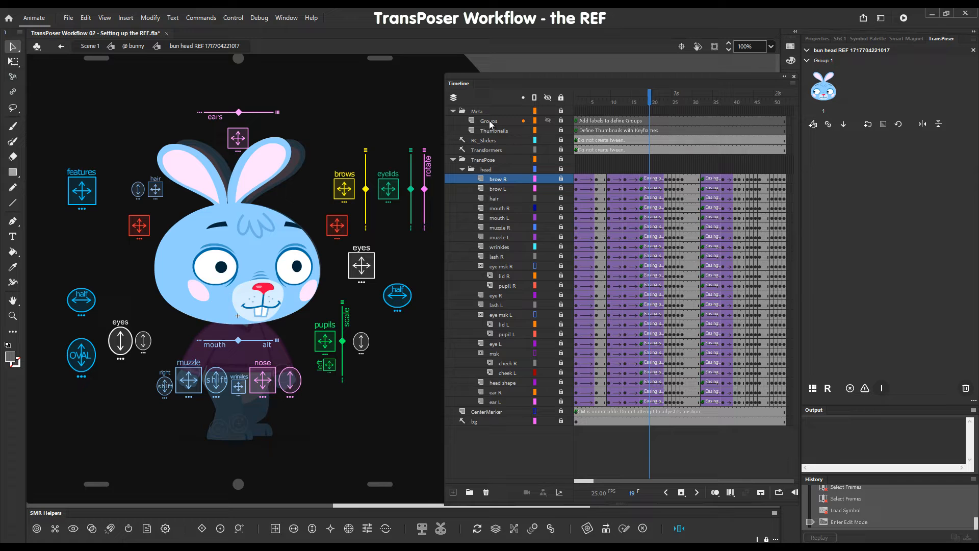
Step: Insert a keyframe at frame 17 on the Thumbnails layer
{"action": "left_click", "coordinate": [582, 133]}
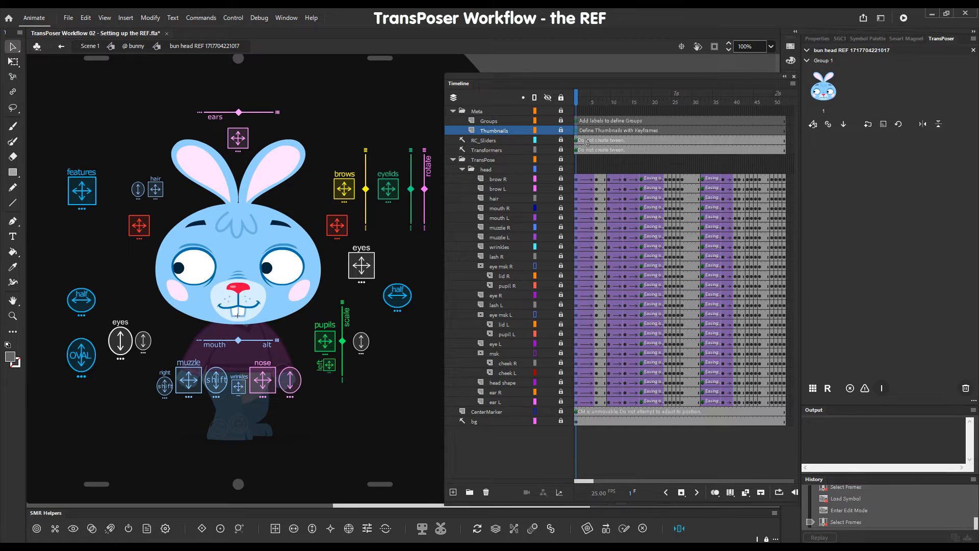
{"action": "left_click", "coordinate": [593, 134]}
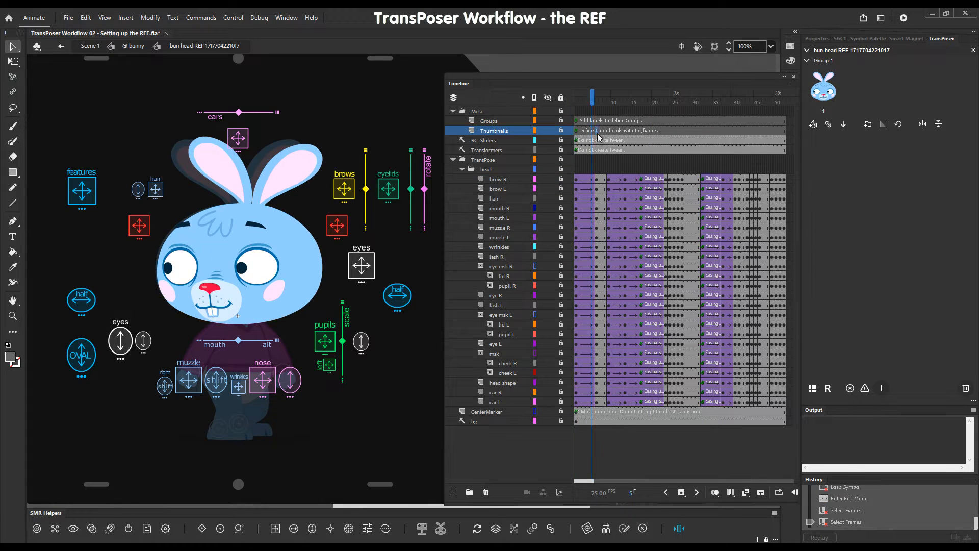
{"action": "left_click", "coordinate": [596, 136]}
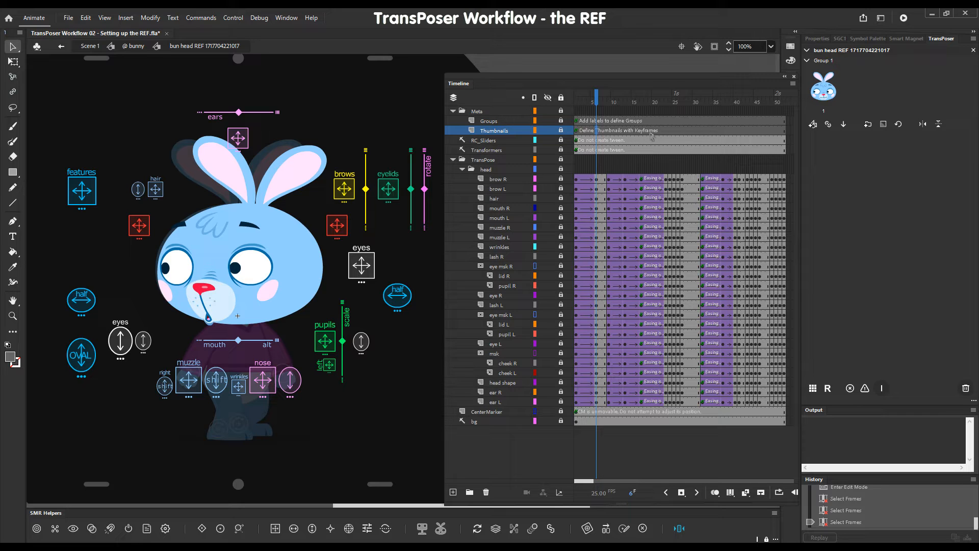
{"action": "left_click", "coordinate": [605, 139]}
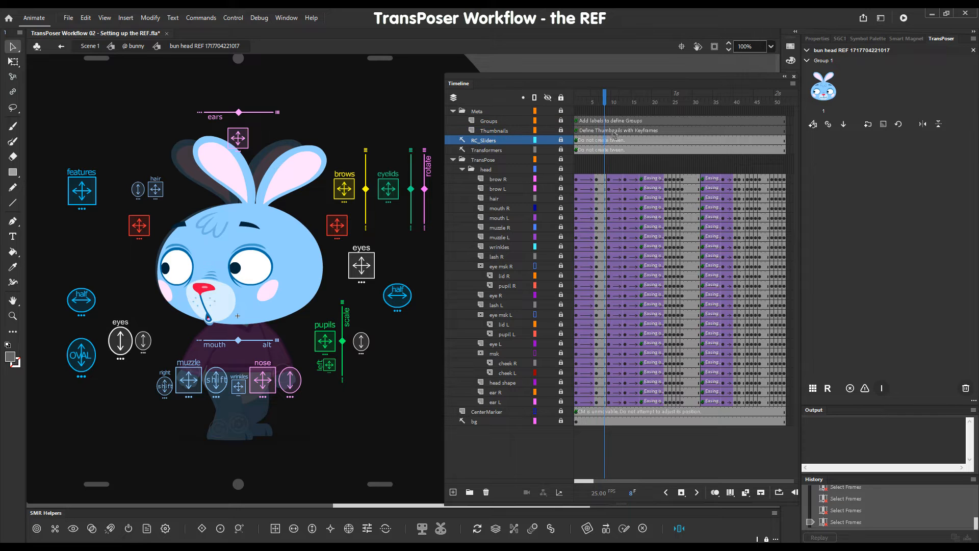
{"action": "left_click", "coordinate": [643, 131]}
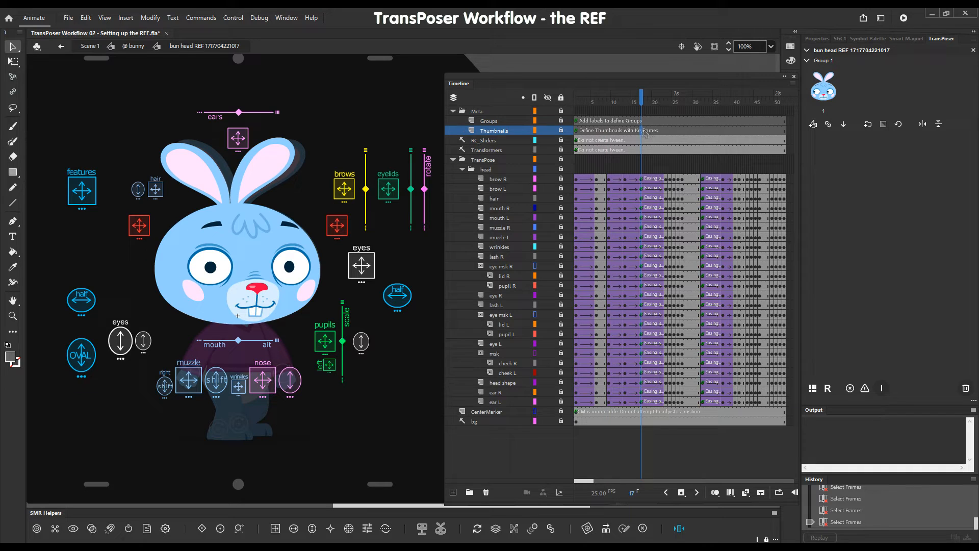
{"action": "key", "text": "x"}
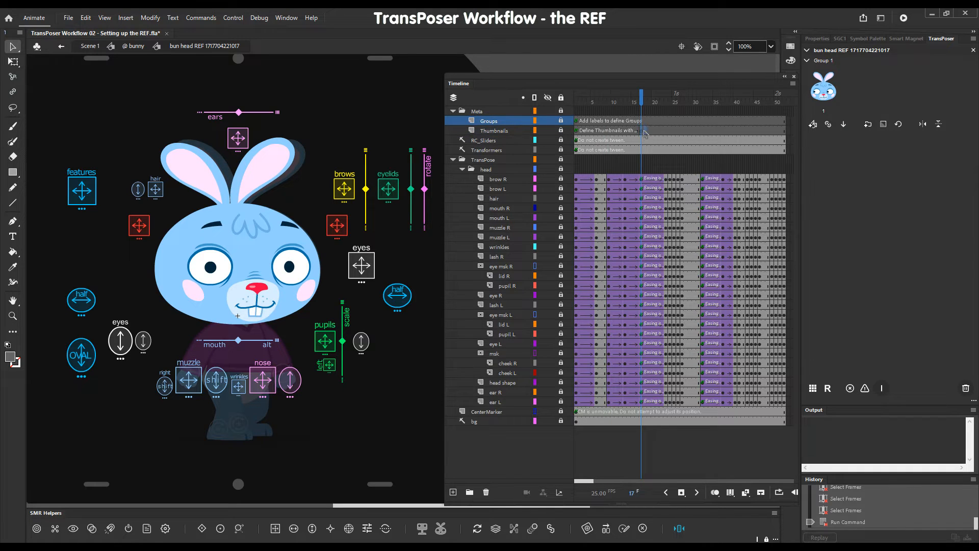
{"action": "left_click", "coordinate": [645, 134]}
{"action": "left_click", "coordinate": [645, 134]}
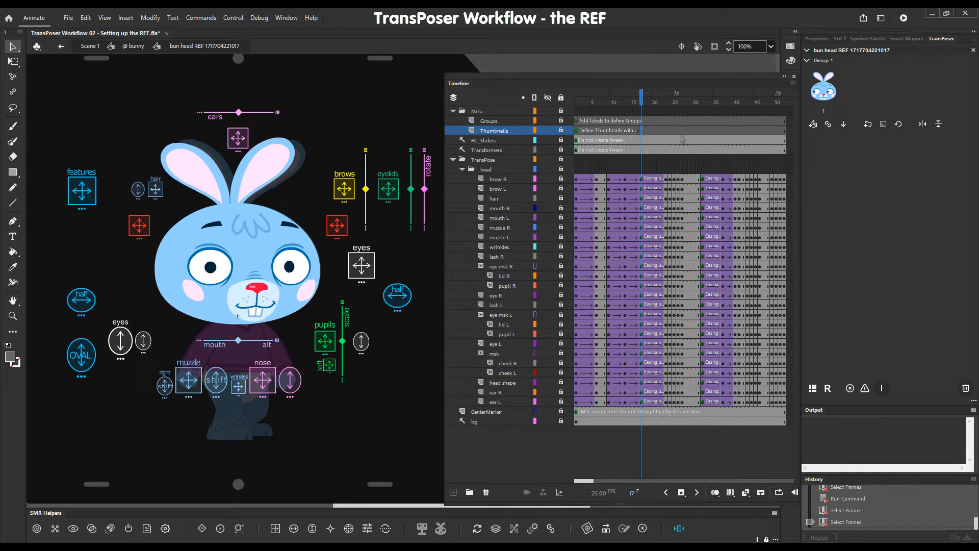
Step: Insert another keyframe on the Thumbnails layer at frame 37
{"action": "left_click", "coordinate": [720, 138]}
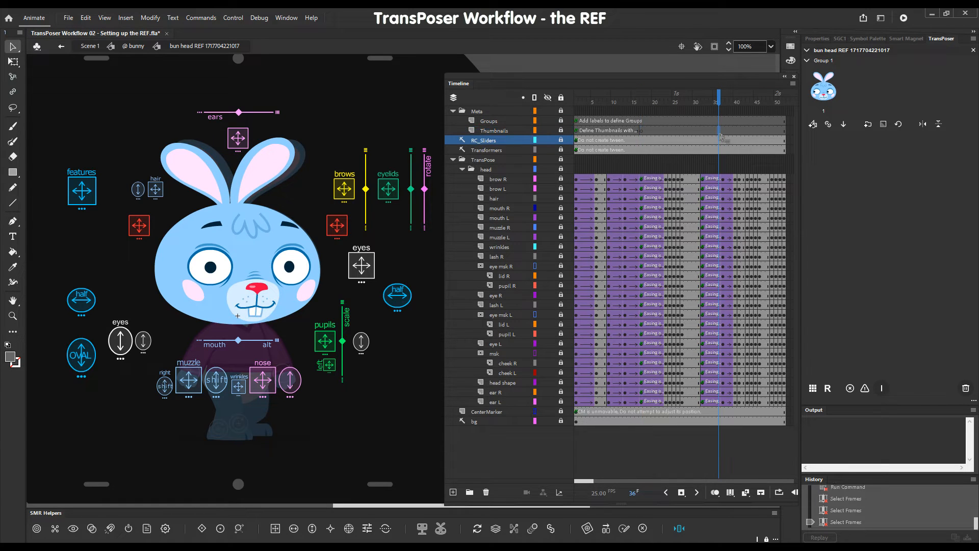
{"action": "left_click", "coordinate": [722, 131]}
{"action": "key", "text": "x"}
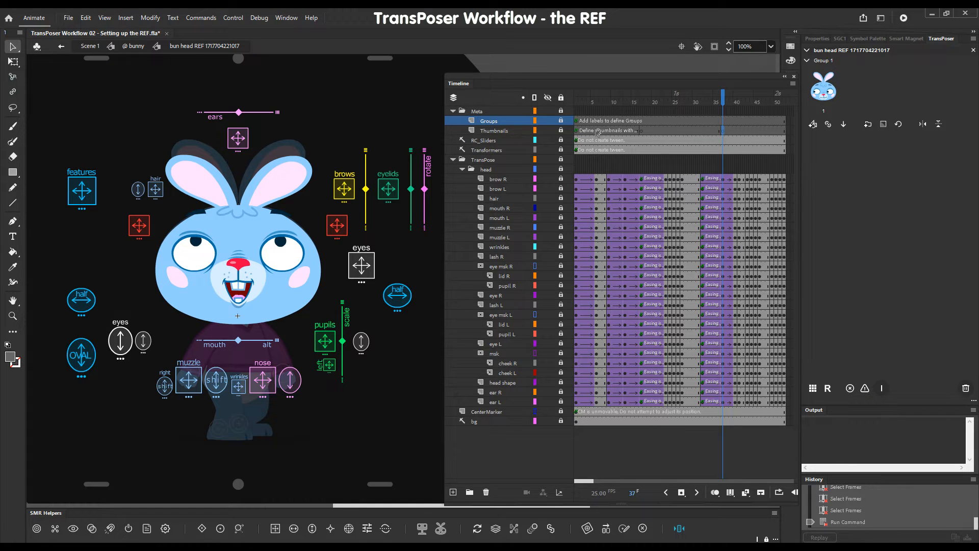
Step: Label the frame 17 keyframe on the Thumbnails layer with the comment "// A"
{"action": "left_click", "coordinate": [578, 131]}
{"action": "left_click", "coordinate": [642, 131]}
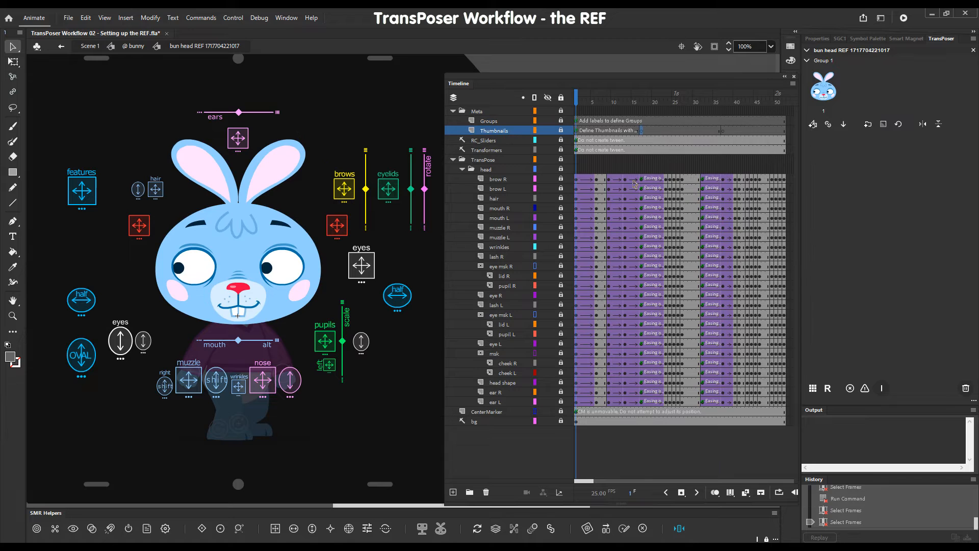
{"action": "left_click", "coordinate": [817, 39]}
{"action": "left_click", "coordinate": [845, 130]}
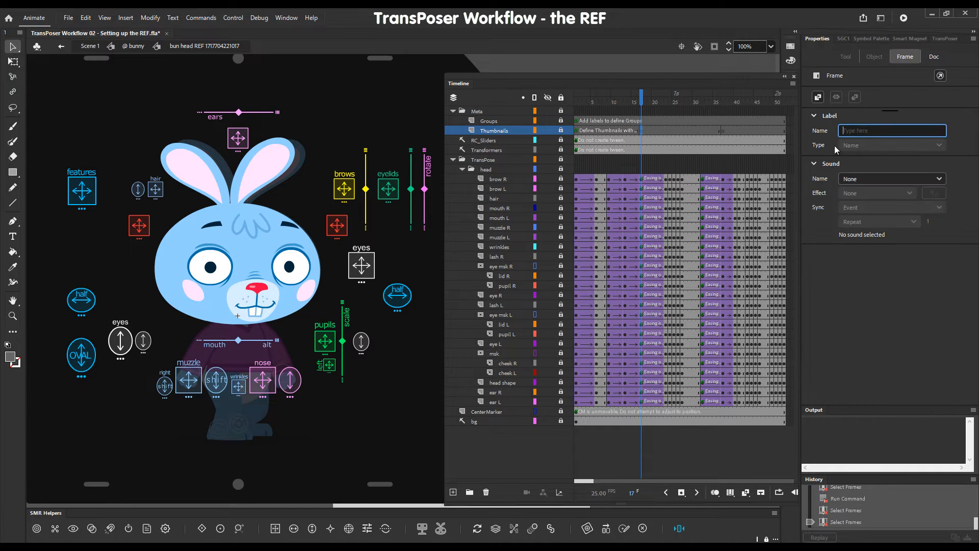
{"action": "type", "text": "// A"}
{"action": "key", "text": "Return"}
Step: Refresh the TransPoser thumbnails from the REF and check the frame 37 and frame 17 poses
{"action": "left_click", "coordinate": [944, 39]}
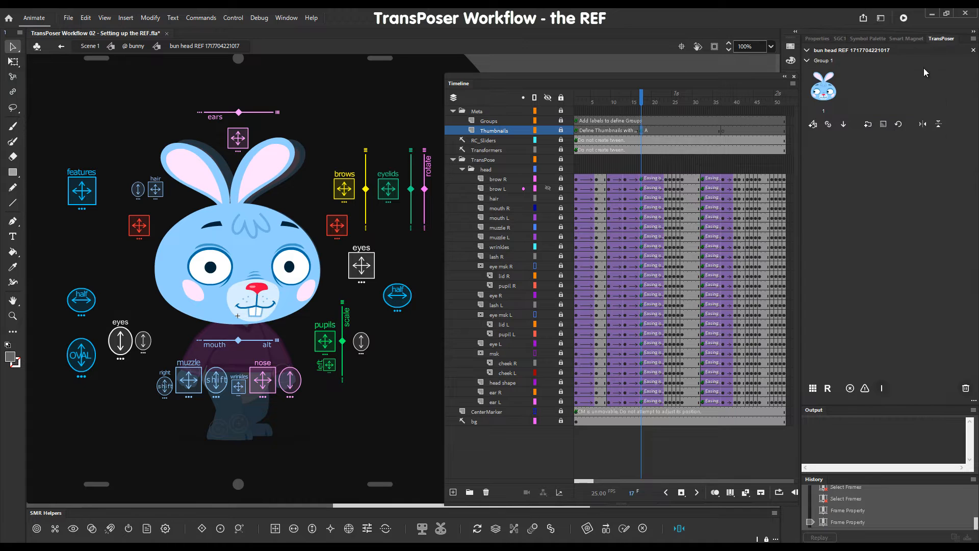
{"action": "left_click", "coordinate": [899, 124]}
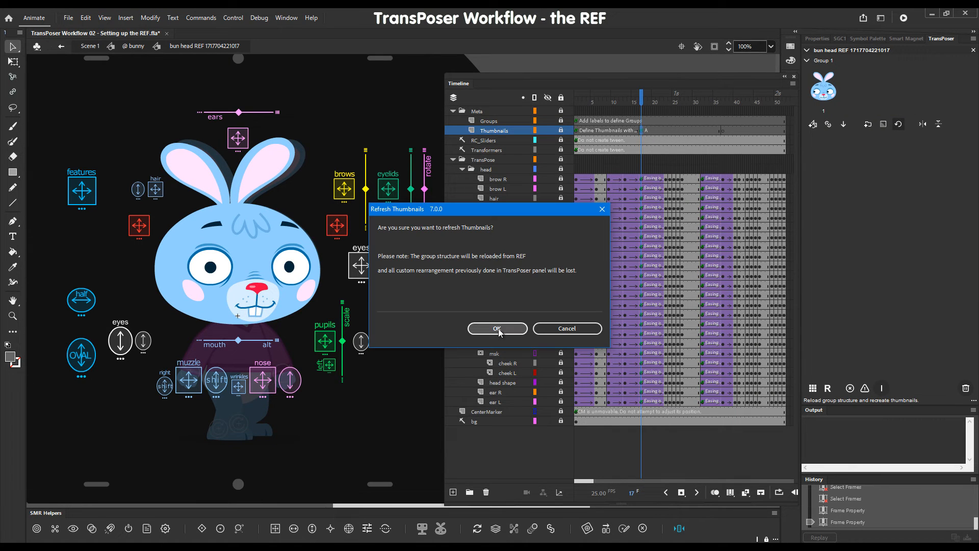
{"action": "left_click", "coordinate": [498, 327]}
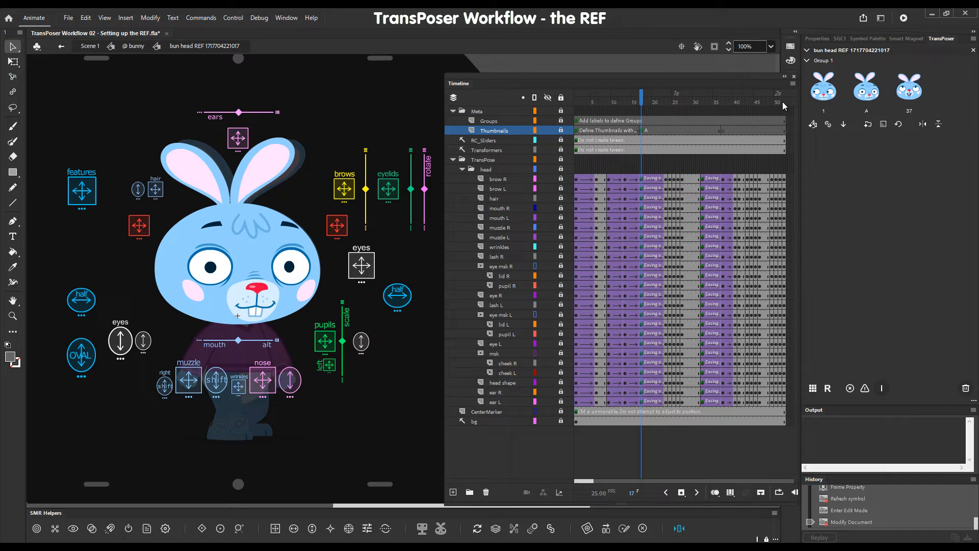
{"action": "left_click", "coordinate": [723, 130]}
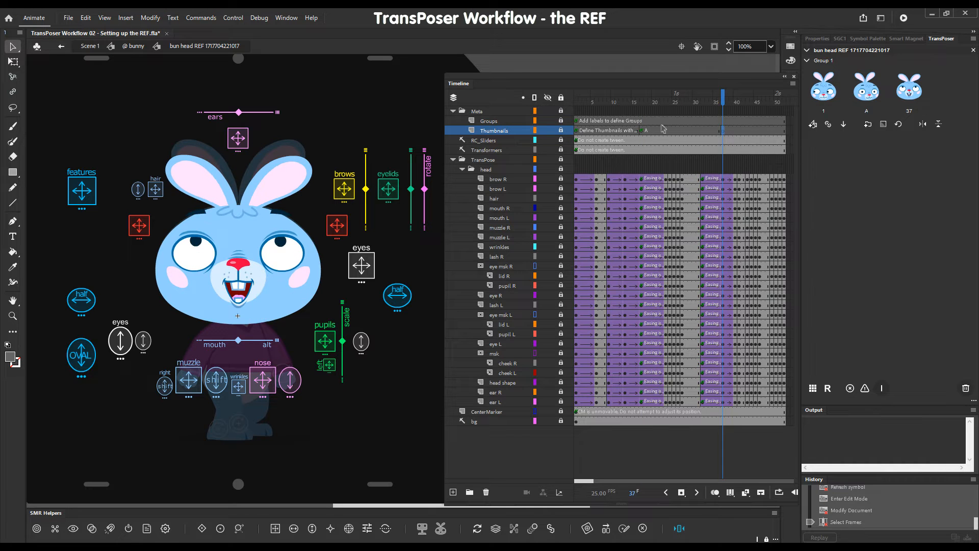
{"action": "left_click", "coordinate": [867, 91]}
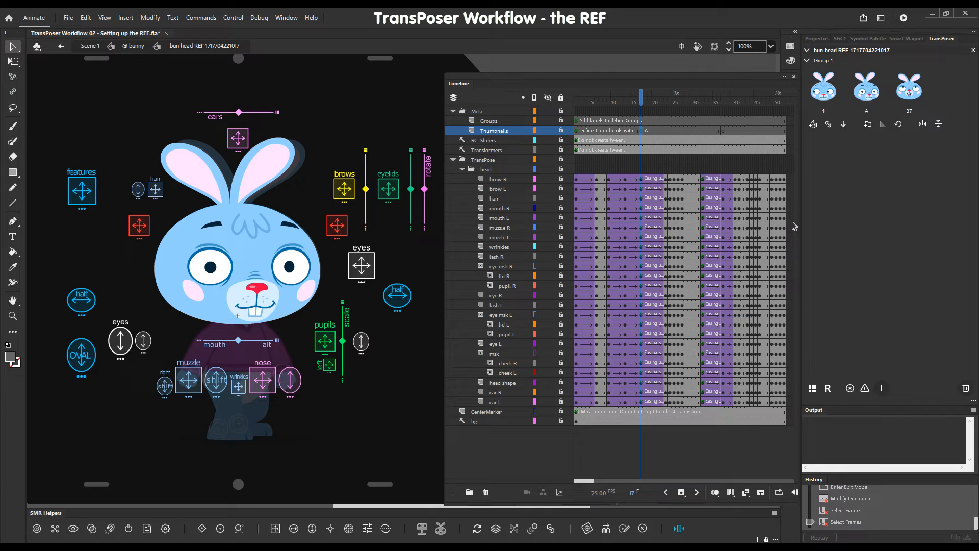
Step: Insert keyframes on the Thumbnails layer at frames 9, 43, 44 and 45
{"action": "left_click", "coordinate": [609, 131]}
{"action": "key", "text": "x"}
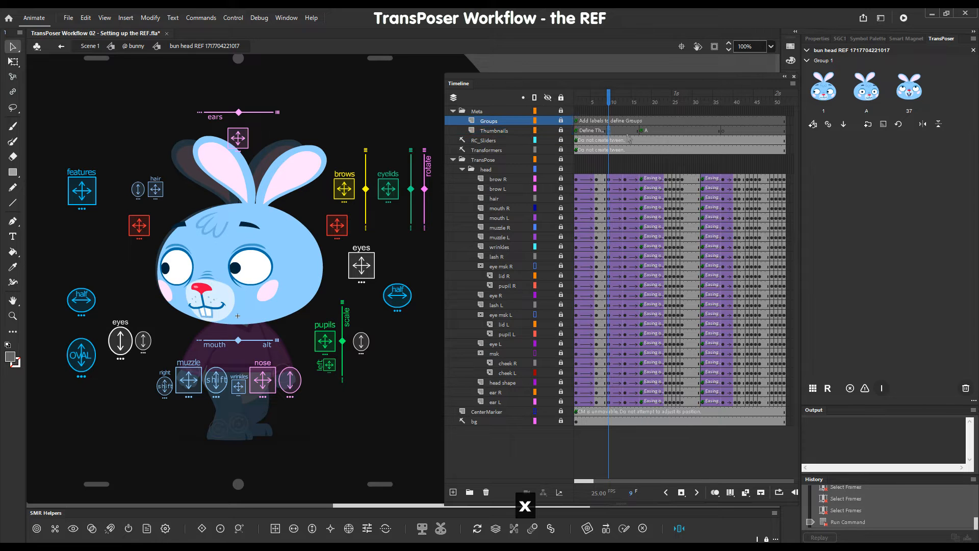
{"action": "left_click", "coordinate": [625, 131]}
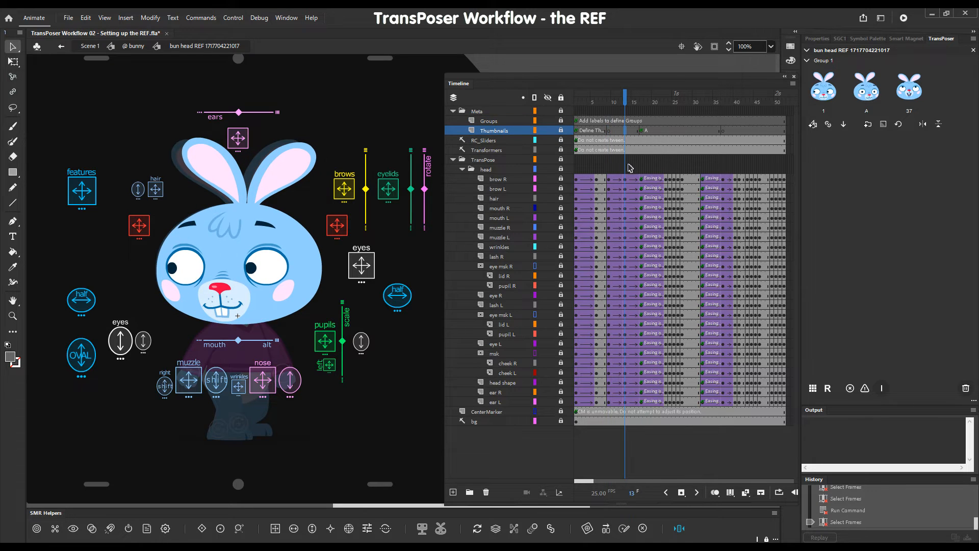
{"action": "left_click", "coordinate": [747, 131]}
{"action": "key", "text": "x"}
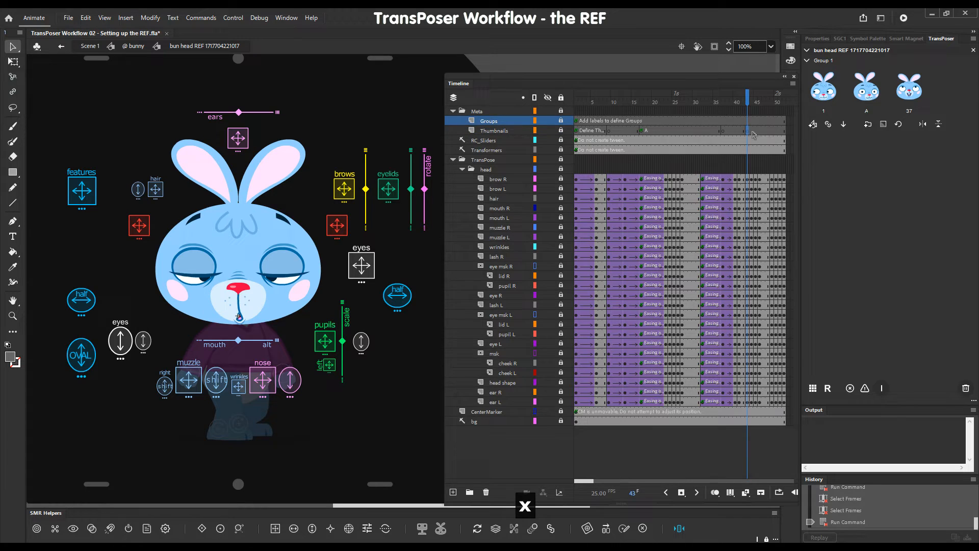
{"action": "left_click", "coordinate": [756, 131]}
{"action": "key", "text": "x"}
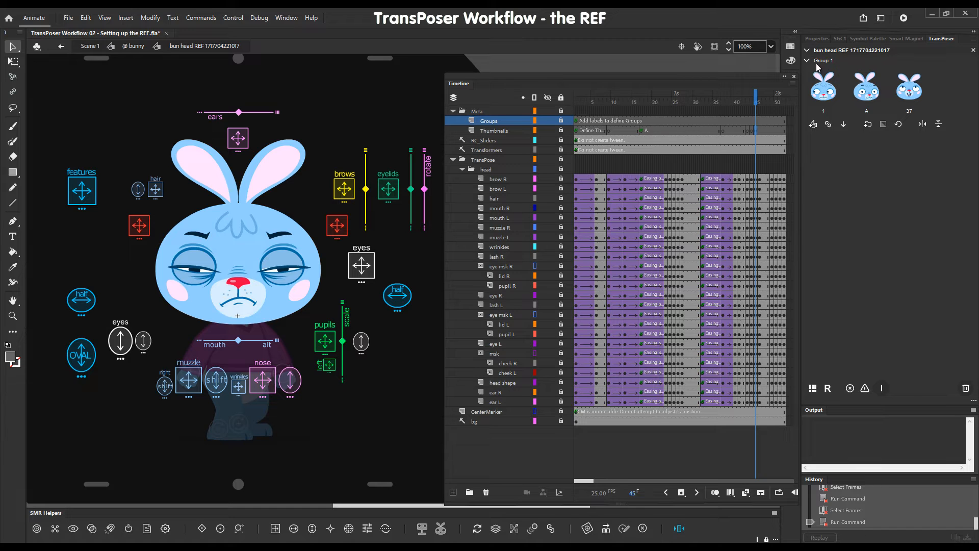
Step: Change the comment label of the Groups layer's first keyframe to "// A"
{"action": "left_click", "coordinate": [577, 122]}
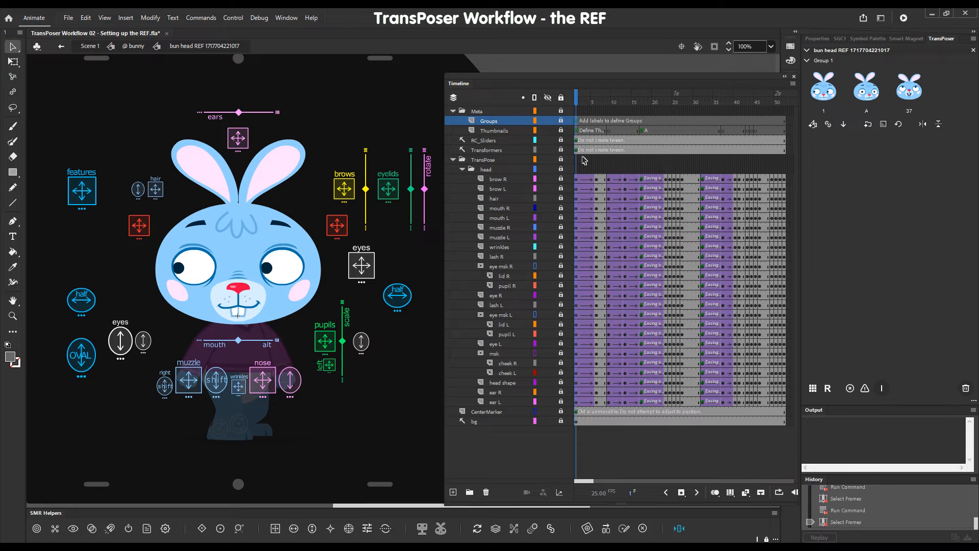
{"action": "left_click", "coordinate": [817, 38]}
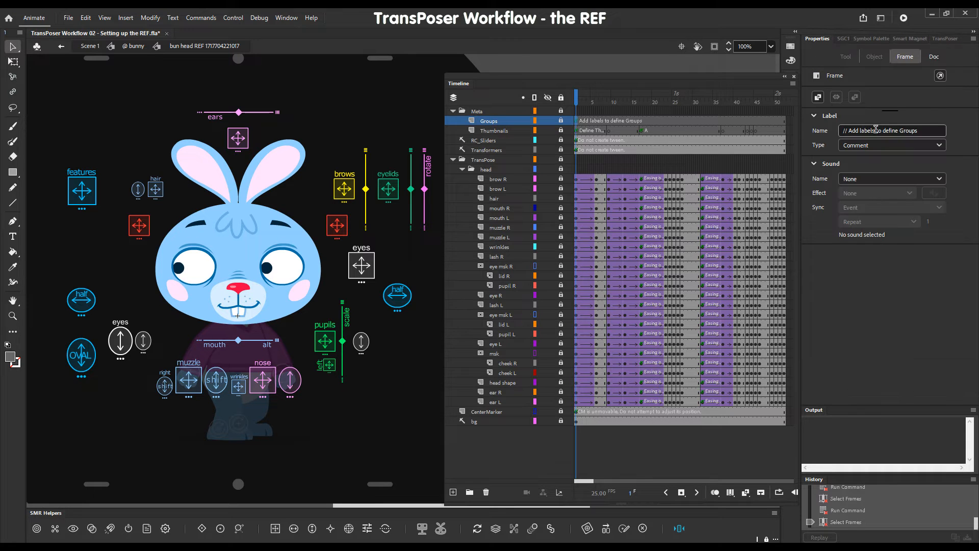
{"action": "left_click", "coordinate": [843, 130]}
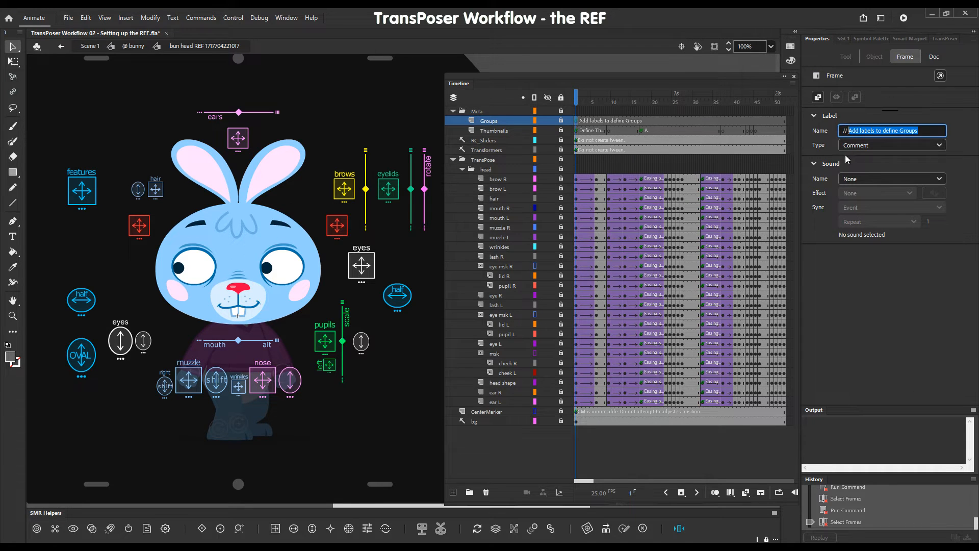
{"action": "type", "text": "A"}
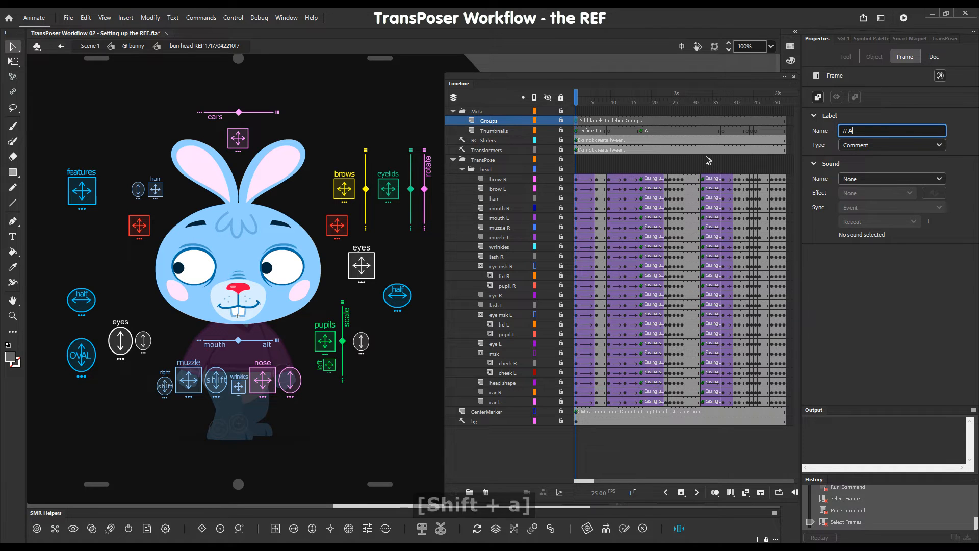
Step: Rename the comment label of the Thumbnails layer's frame 17 keyframe to "// stare"
{"action": "left_click", "coordinate": [643, 131]}
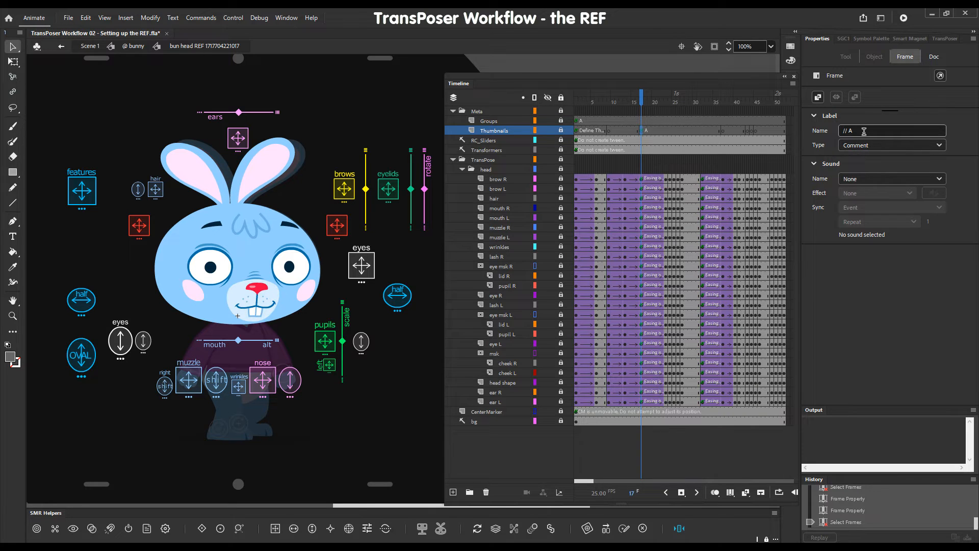
{"action": "double_click", "coordinate": [863, 132]}
{"action": "type", "text": "stare"}
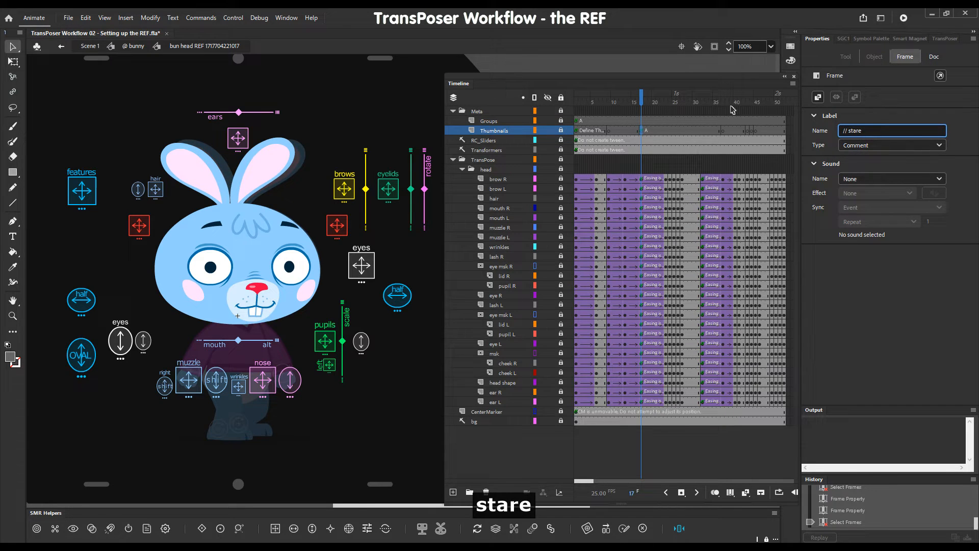
{"action": "key", "text": "Return"}
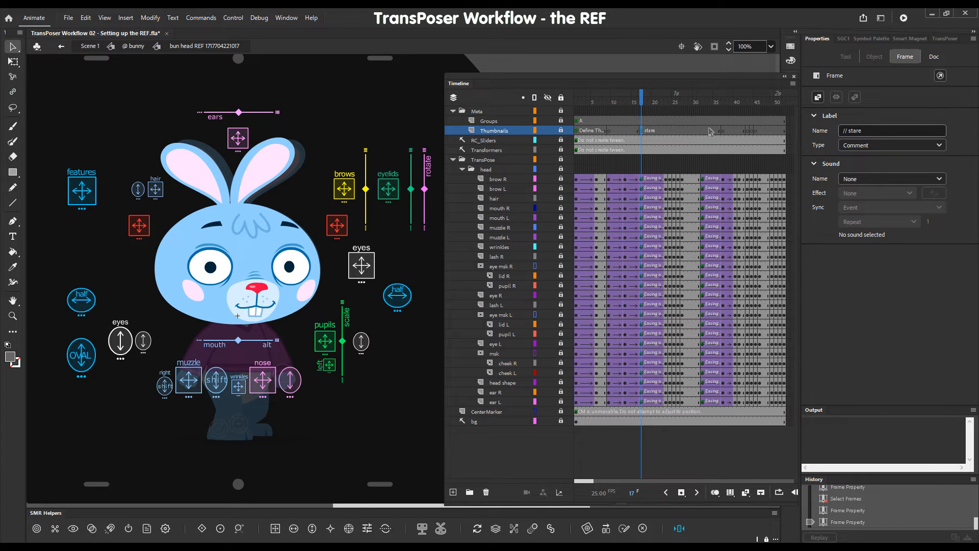
Step: Insert a keyframe at frame 37 on the Groups layer and label it with the comment "// B"
{"action": "left_click", "coordinate": [722, 121]}
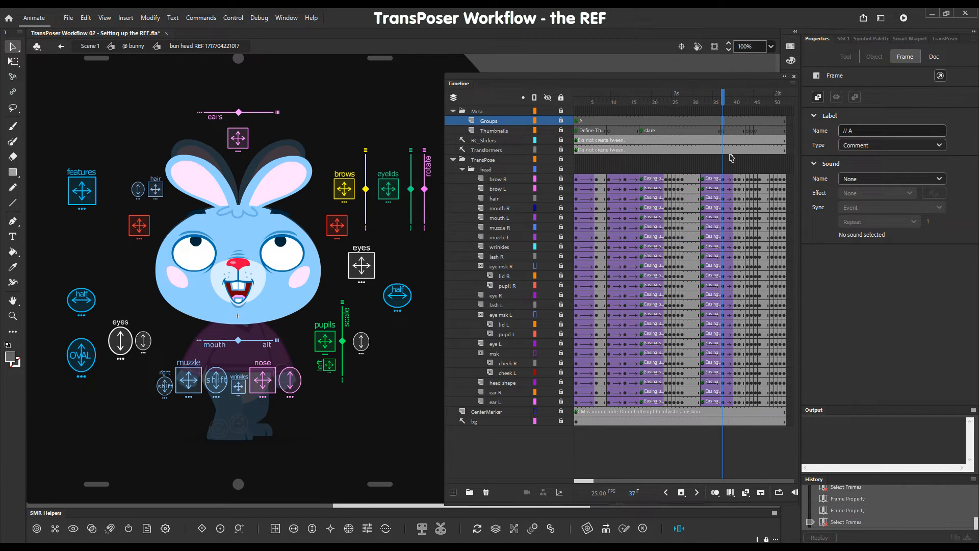
{"action": "key", "text": "x"}
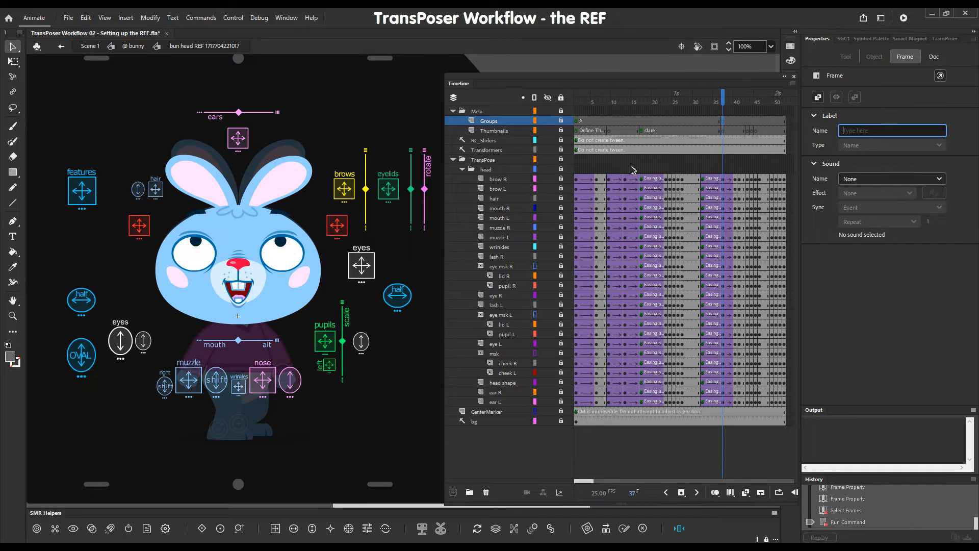
{"action": "type", "text": "//"}
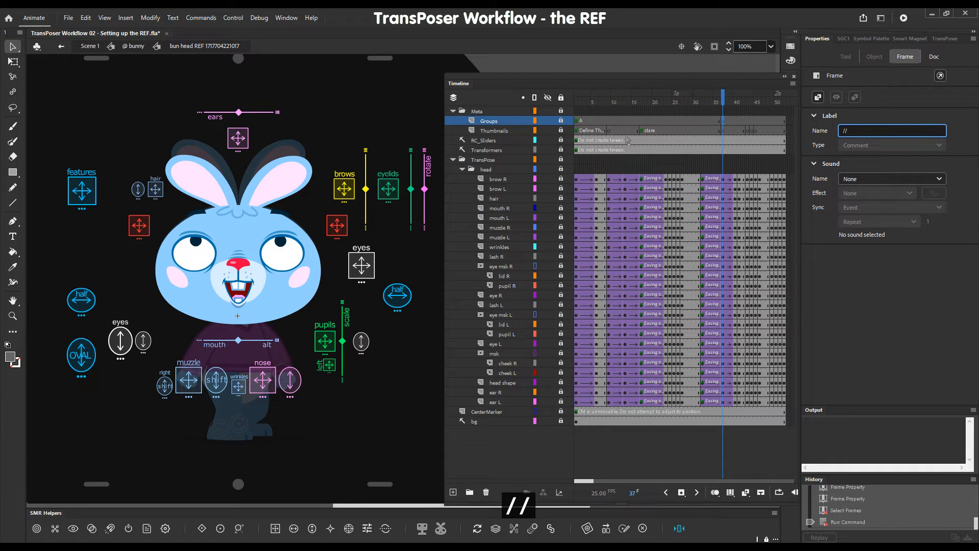
{"action": "type", "text": " B"}
{"action": "key", "text": "Return"}
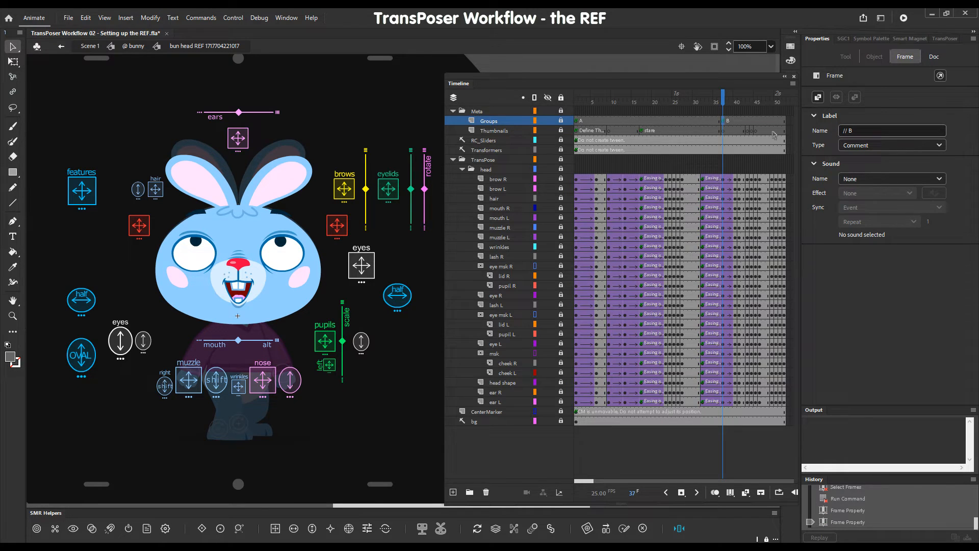
Step: Refresh the TransPoser thumbnails and group structure, and check the group B poses at frames 37, 43, 44 and 45
{"action": "left_click", "coordinate": [944, 40]}
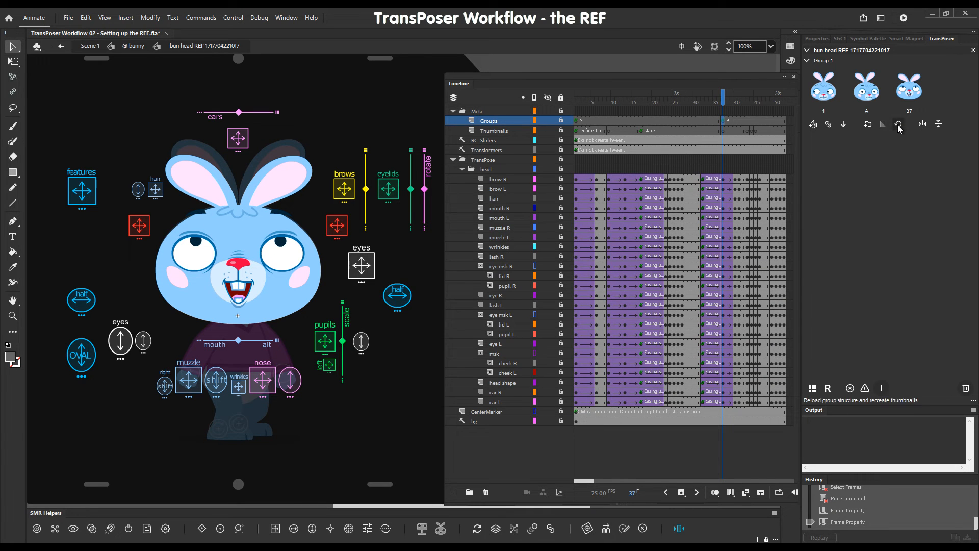
{"action": "left_click", "coordinate": [899, 125]}
{"action": "left_click", "coordinate": [504, 330]}
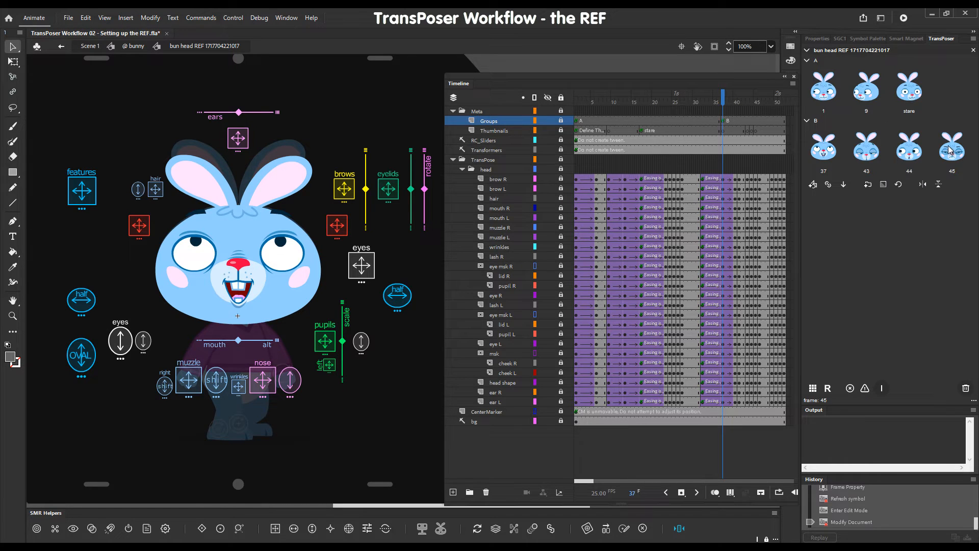
{"action": "left_click", "coordinate": [723, 131]}
{"action": "left_click", "coordinate": [748, 132]}
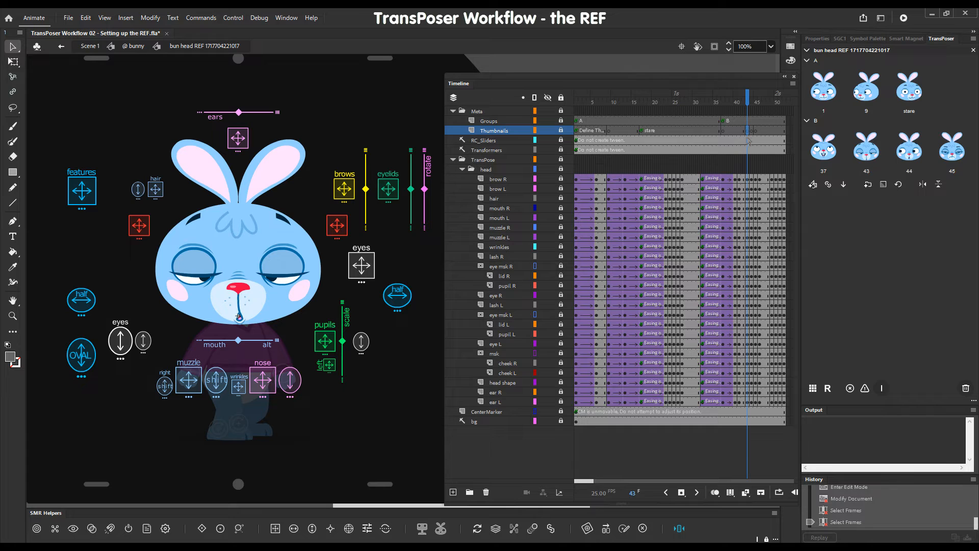
{"action": "left_click", "coordinate": [753, 131]}
{"action": "left_click", "coordinate": [756, 132]}
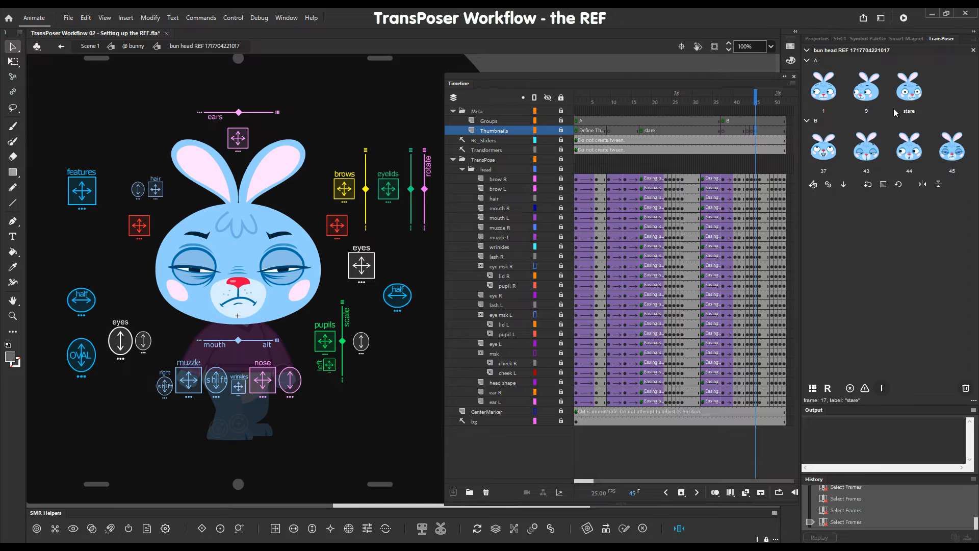
Step: Move the Groups layer's B keyframe to frame 17 and insert Thumbnails layer keyframes at frames 24 and 25
{"action": "left_click", "coordinate": [723, 122]}
{"action": "left_click_drag", "start_coordinate": [723, 124], "coordinate": [641, 126]}
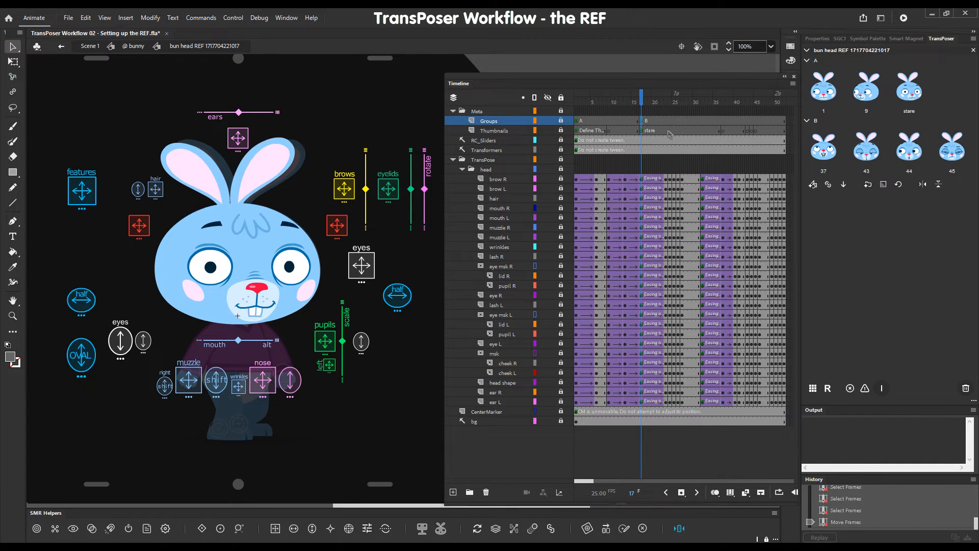
{"action": "left_click", "coordinate": [669, 131]}
{"action": "left_click", "coordinate": [670, 132]}
{"action": "key", "text": "x"}
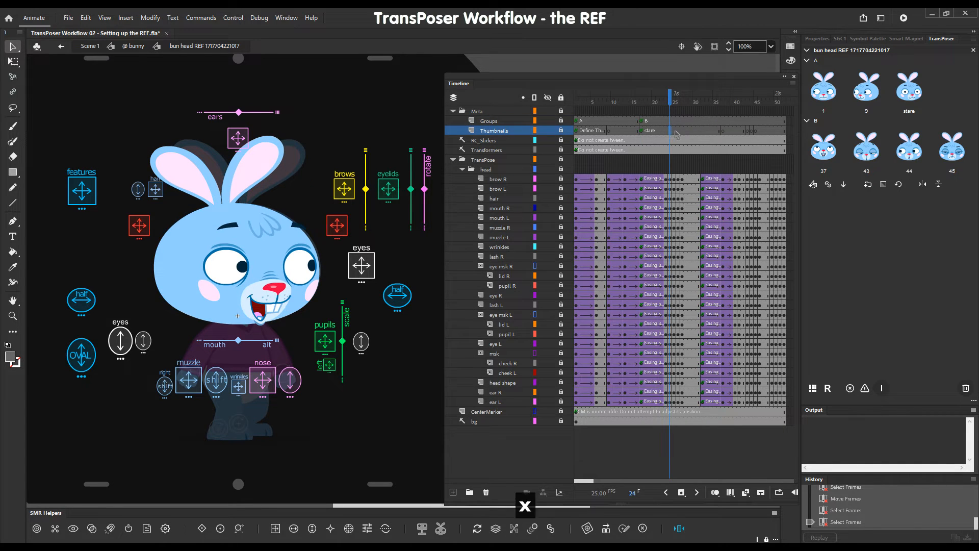
{"action": "left_click", "coordinate": [675, 134]}
{"action": "key", "text": "x"}
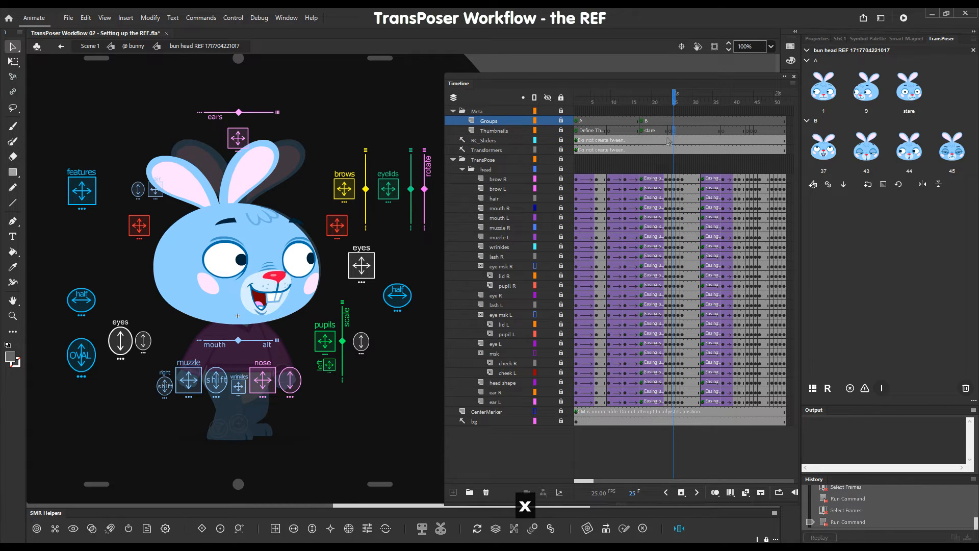
Step: Insert a keyframe at frame 37 on the Groups layer and label it with the comment "// A"
{"action": "left_click", "coordinate": [723, 124]}
{"action": "key", "text": "x"}
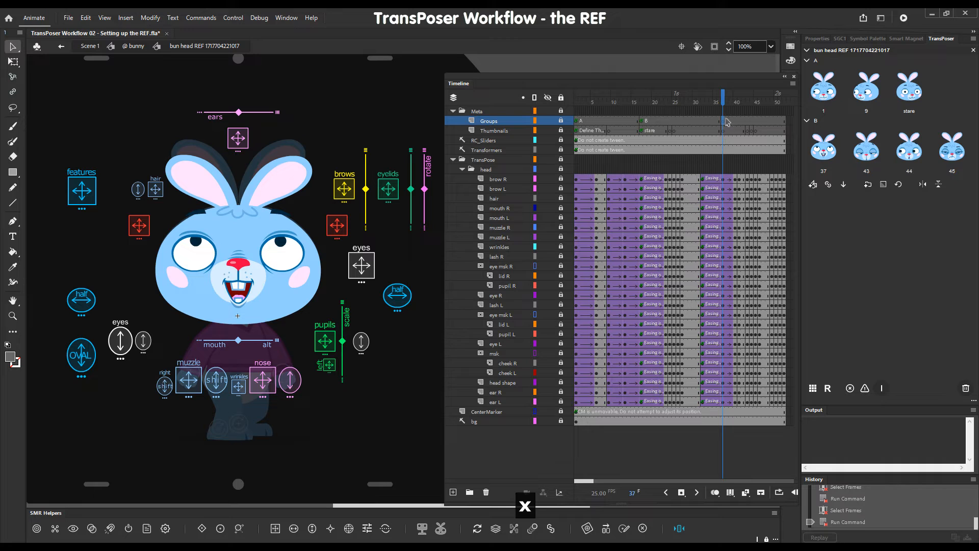
{"action": "left_click", "coordinate": [822, 39]}
{"action": "left_click", "coordinate": [892, 130]}
{"action": "type", "text": "?"}
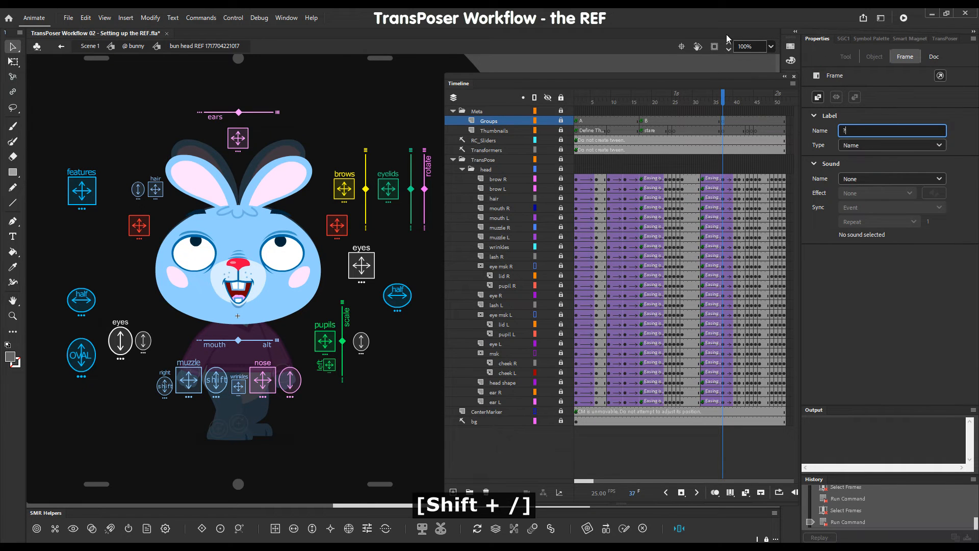
{"action": "key", "text": "BackSpace"}
{"action": "key", "text": "BackSpace"}
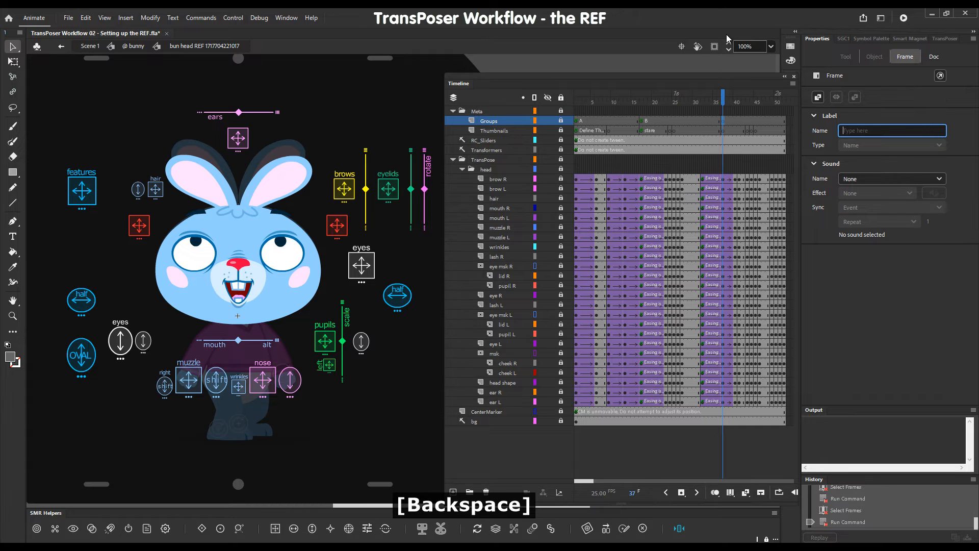
{"action": "type", "text": "// A"}
{"action": "key", "text": "Return"}
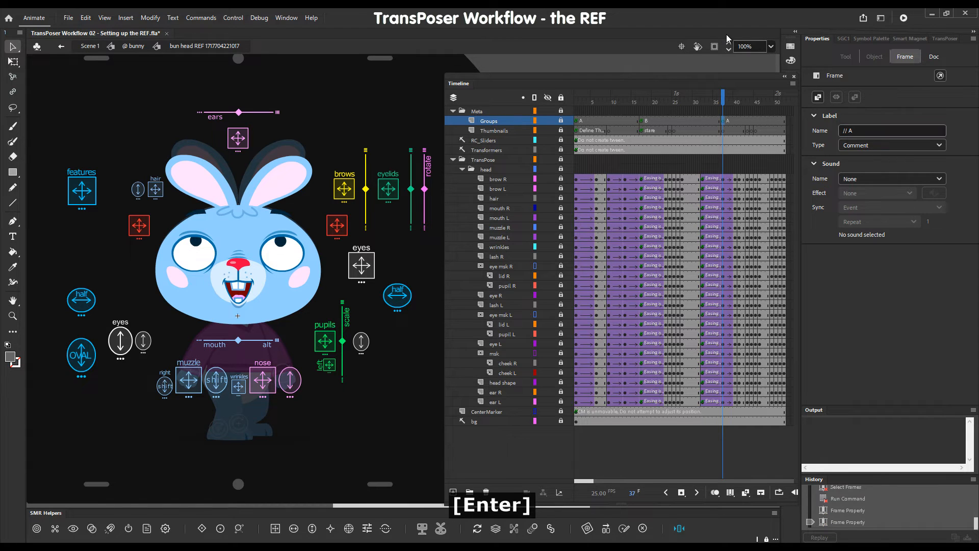
Step: Reload the groups and thumbnails in TransPoser from the REF, and check the group B poses up to frame 25
{"action": "left_click", "coordinate": [580, 124]}
{"action": "left_click", "coordinate": [642, 122]}
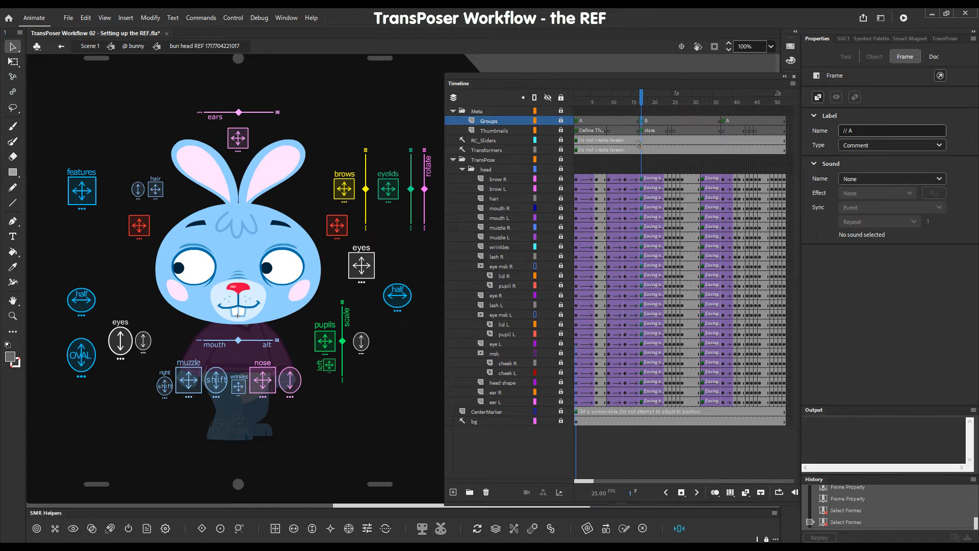
{"action": "left_click", "coordinate": [942, 39]}
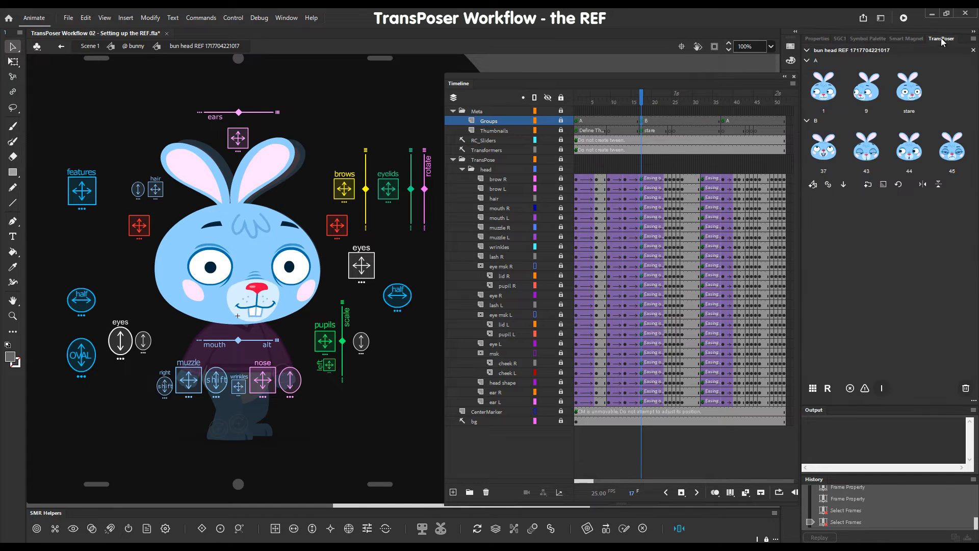
{"action": "left_click", "coordinate": [899, 184]}
{"action": "left_click", "coordinate": [502, 329]}
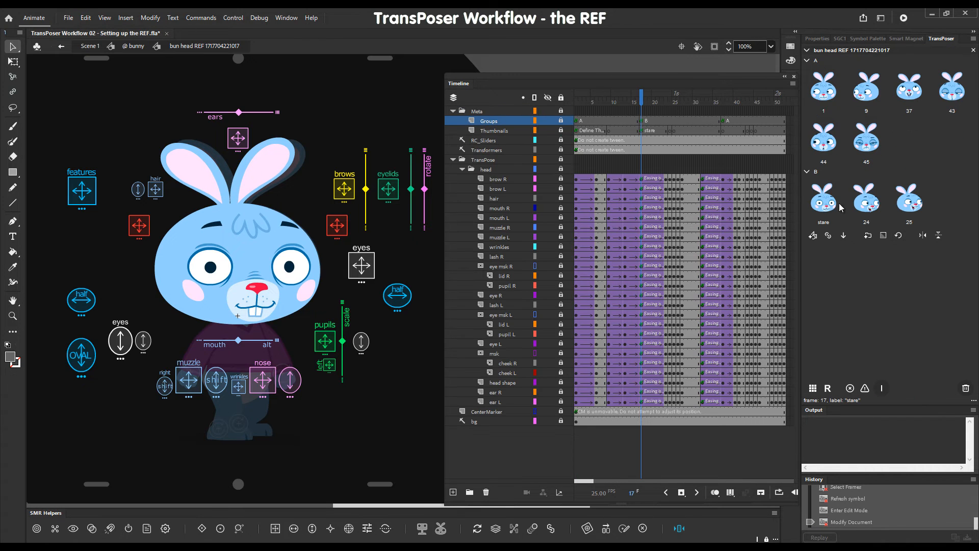
{"action": "left_click", "coordinate": [672, 131]}
{"action": "left_click", "coordinate": [674, 132]}
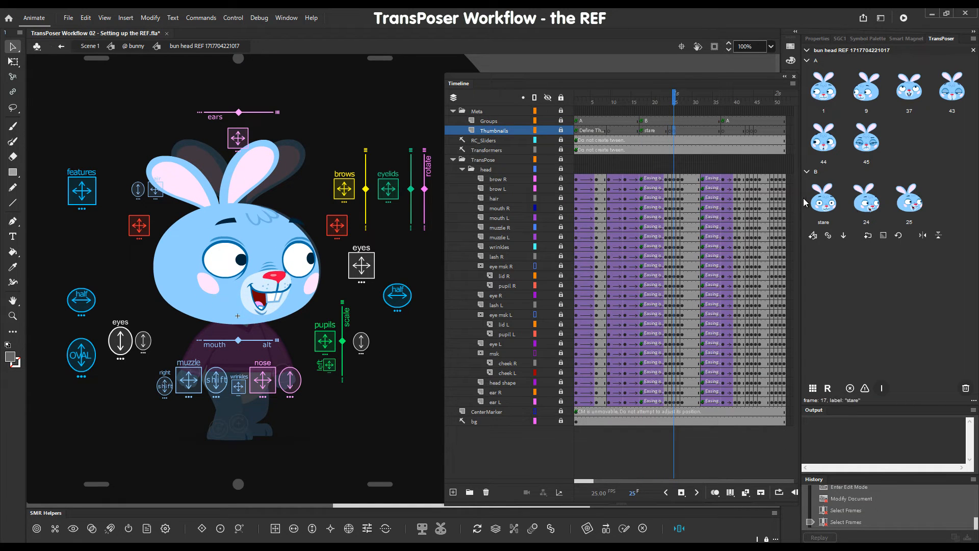
Step: Insert a keyframe at frame 15 on the Thumbnails layer and label it with the comment "// tween"
{"action": "left_click", "coordinate": [724, 131]}
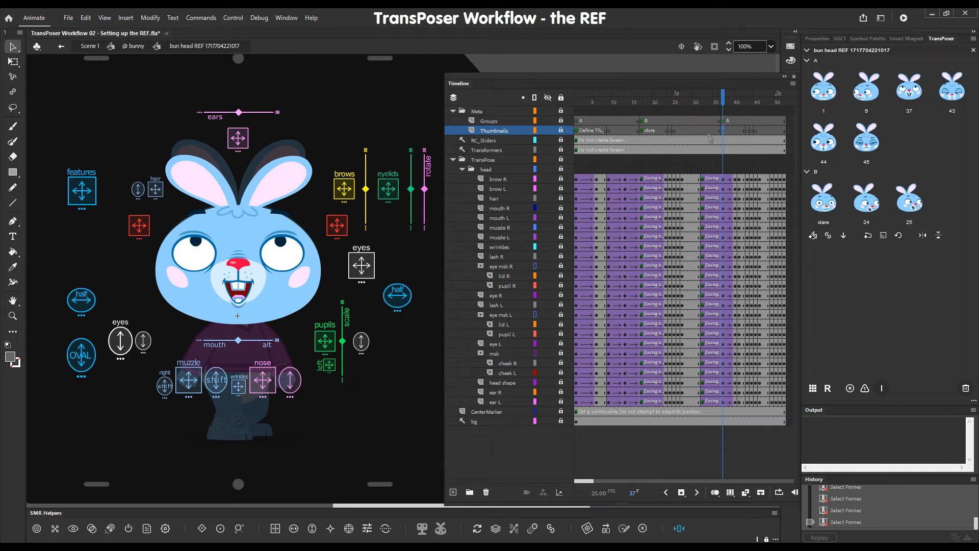
{"action": "left_click", "coordinate": [618, 132]}
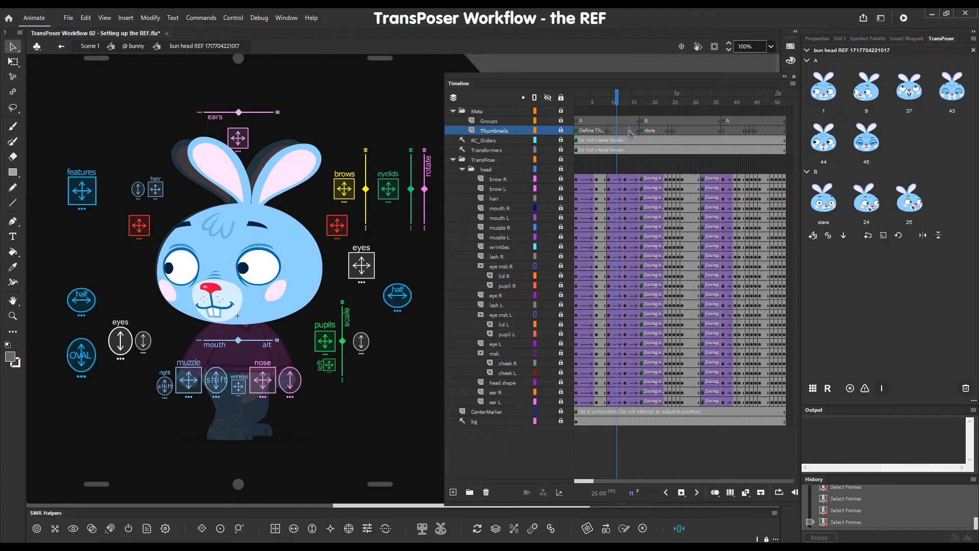
{"action": "left_click", "coordinate": [631, 132]}
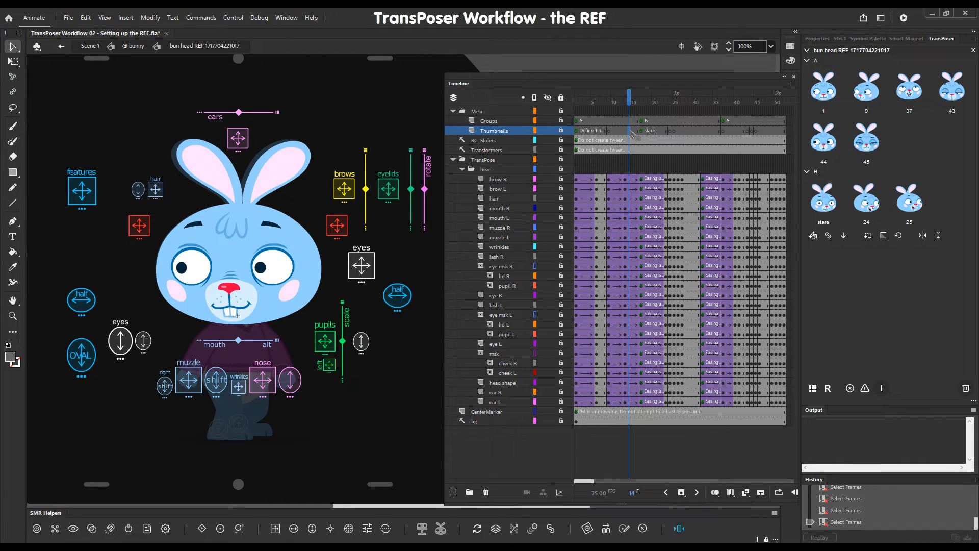
{"action": "left_click", "coordinate": [633, 132]}
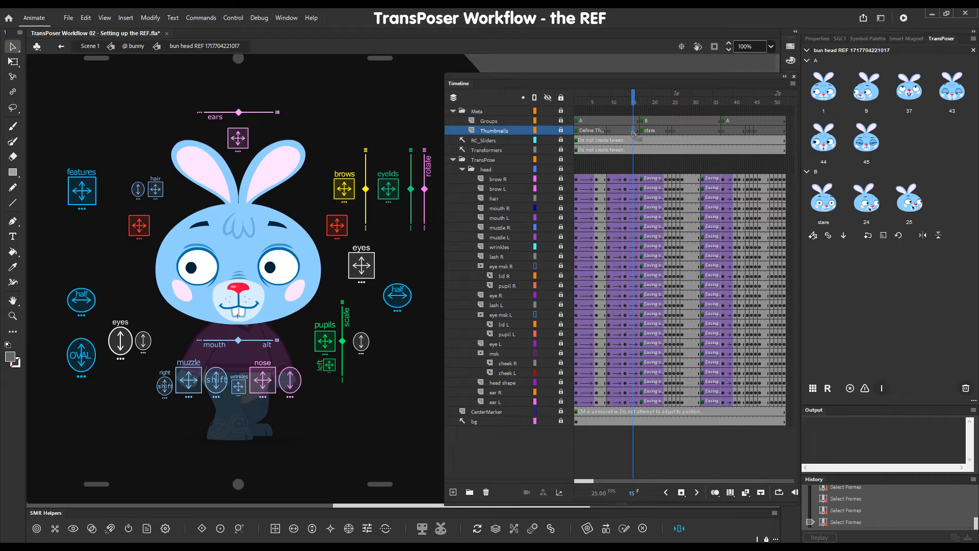
{"action": "key", "text": "x"}
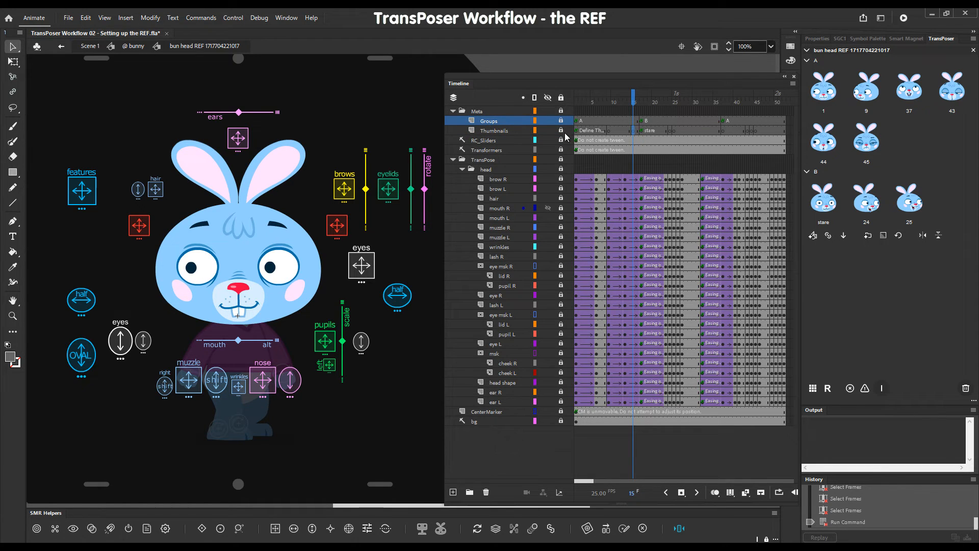
{"action": "left_click", "coordinate": [819, 38]}
{"action": "left_click", "coordinate": [858, 130]}
{"action": "type", "text": "// "}
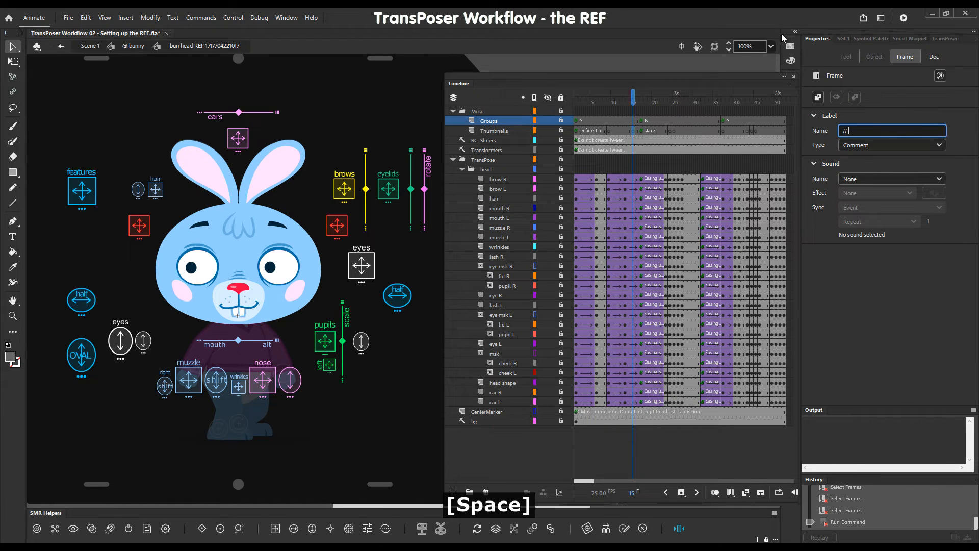
{"action": "type", "text": "tween"}
{"action": "key", "text": "Return"}
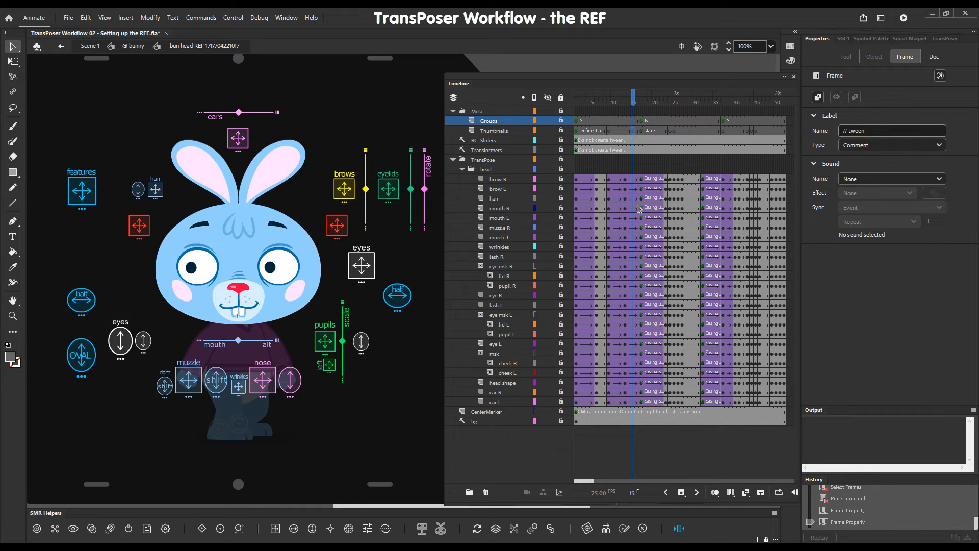
Step: Add Thumbnails layer keyframes at frames 49 to 52 and a Groups layer keyframe at frame 49 with the comment "// variations"
{"action": "left_click", "coordinate": [785, 132]}
{"action": "key", "text": "x"}
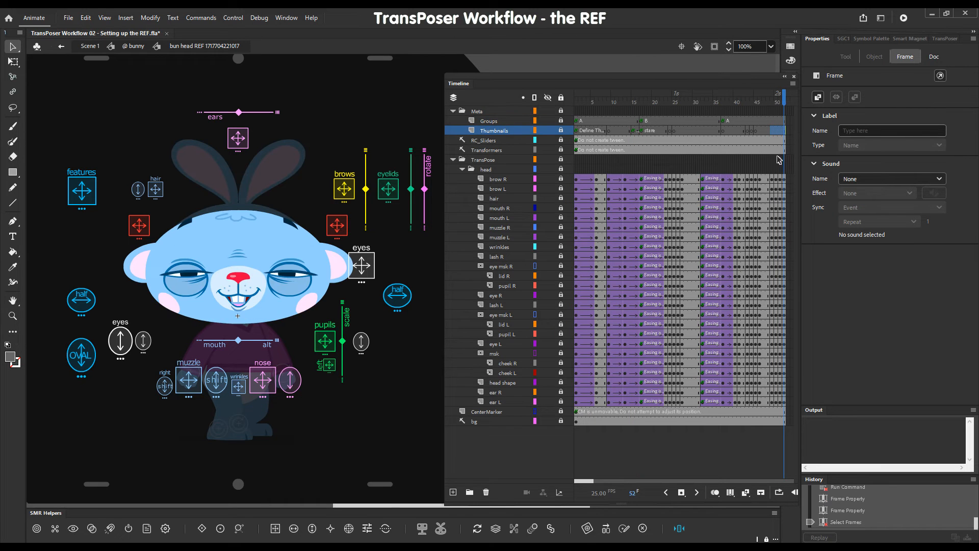
{"action": "left_click", "coordinate": [773, 125]}
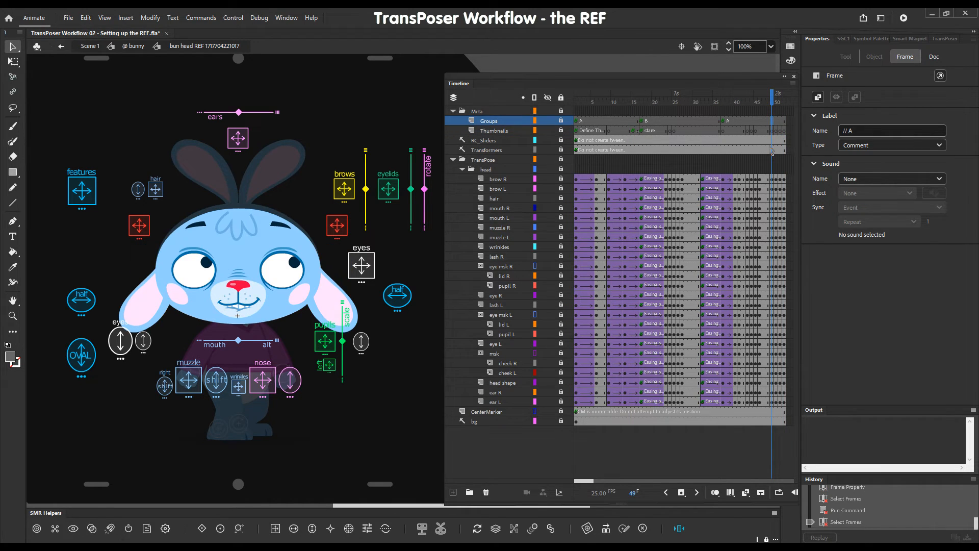
{"action": "key", "text": "x"}
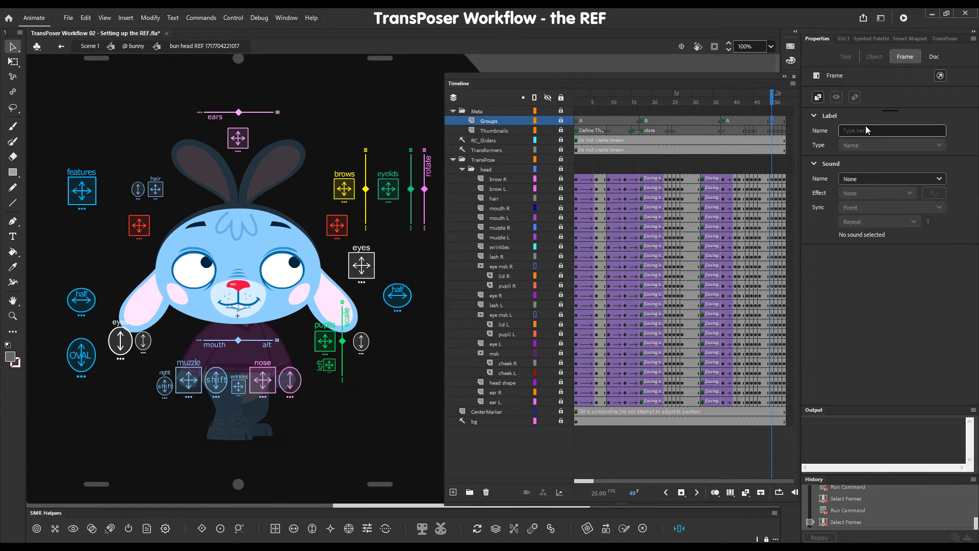
{"action": "left_click", "coordinate": [865, 130]}
{"action": "type", "text": "// variations"}
{"action": "key", "text": "Return"}
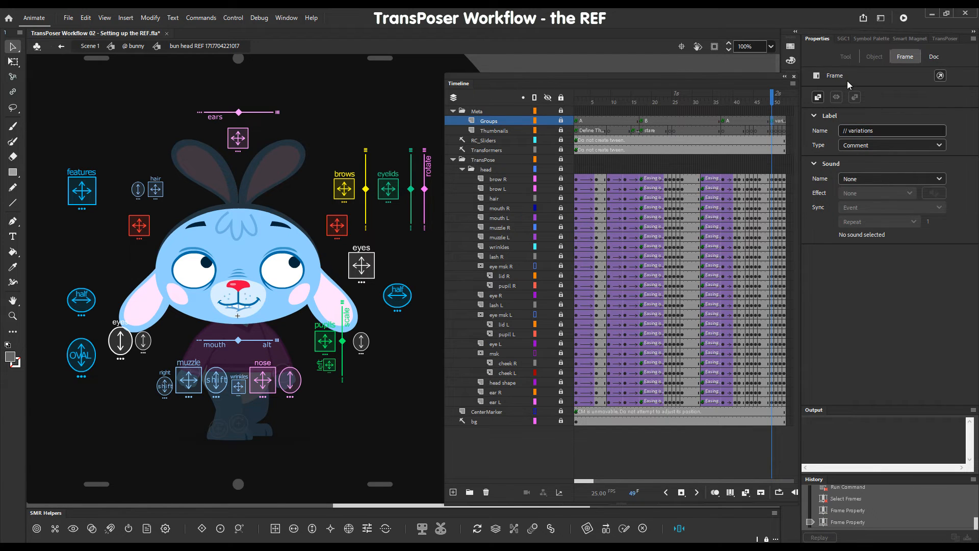
Step: Refresh the TransPoser thumbnails and group structure from the REF, and go to frame 15 on the Thumbnails layer
{"action": "left_click", "coordinate": [944, 39]}
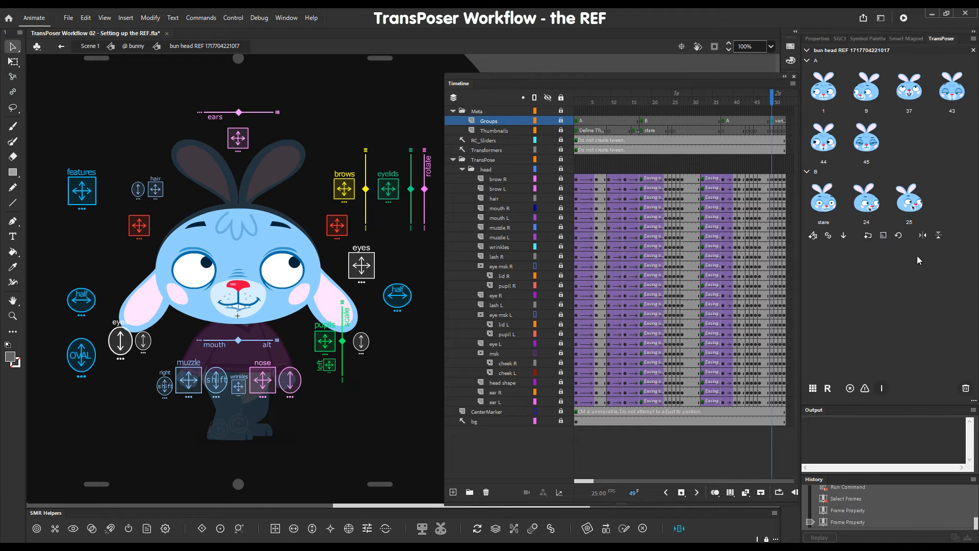
{"action": "left_click", "coordinate": [899, 236]}
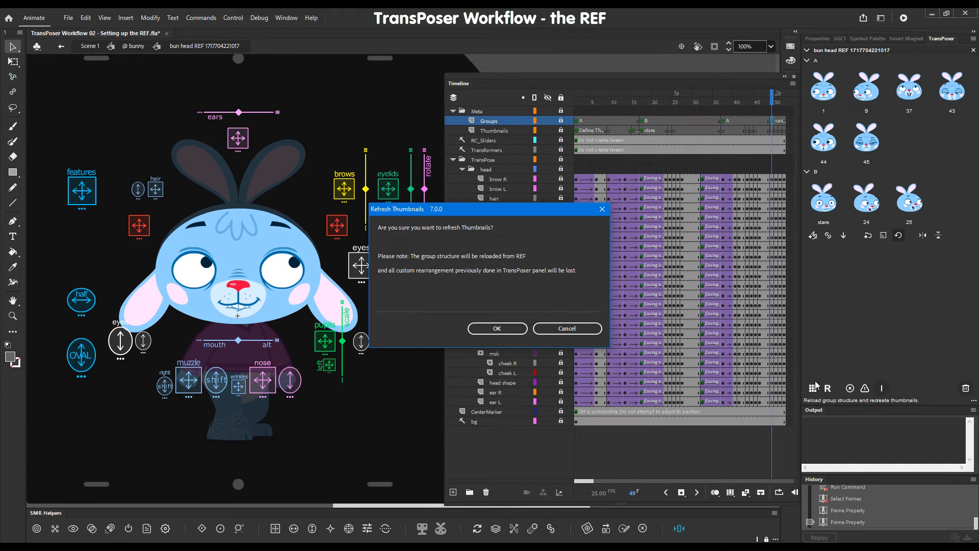
{"action": "left_click", "coordinate": [493, 329]}
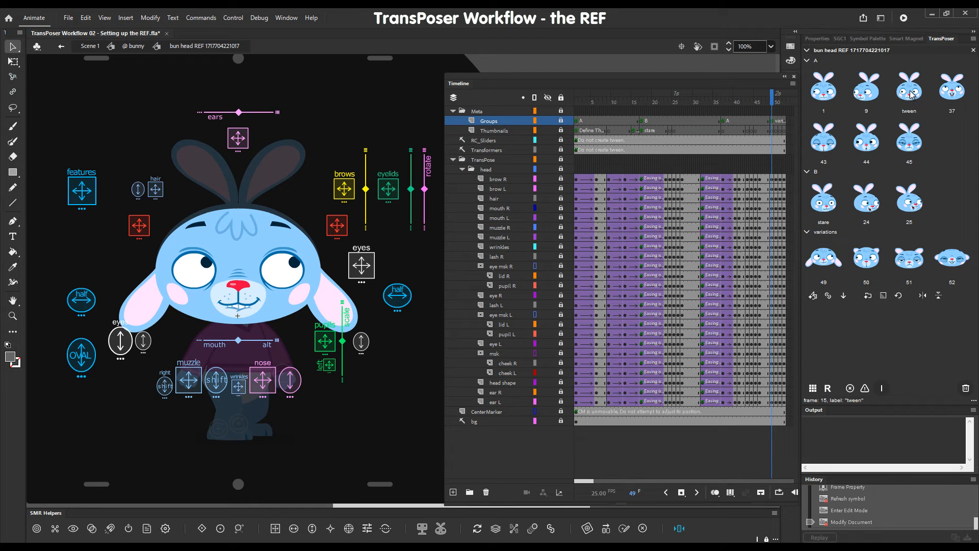
{"action": "left_click", "coordinate": [634, 132]}
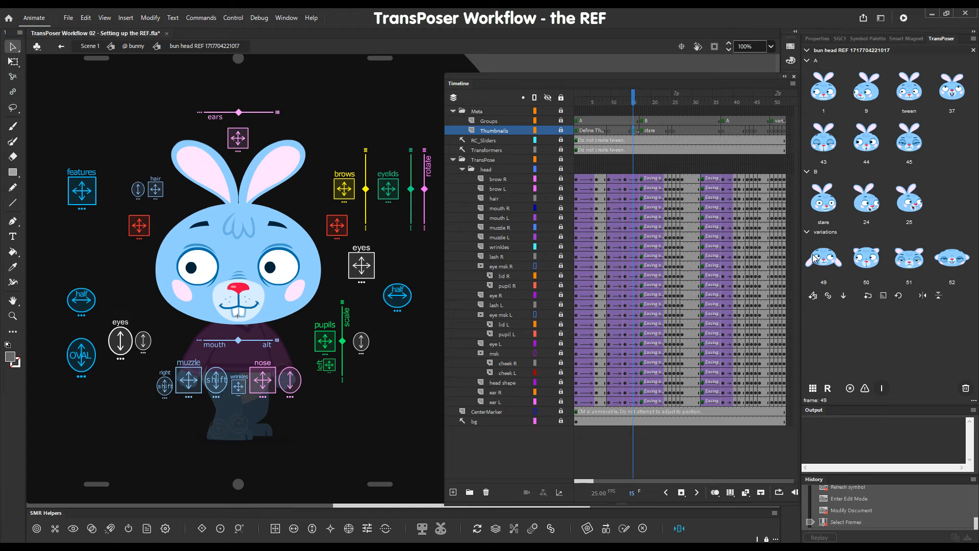
Step: Set the TransPoser thumbnails' background colour to the lighter grey #666666
{"action": "left_click", "coordinate": [884, 296]}
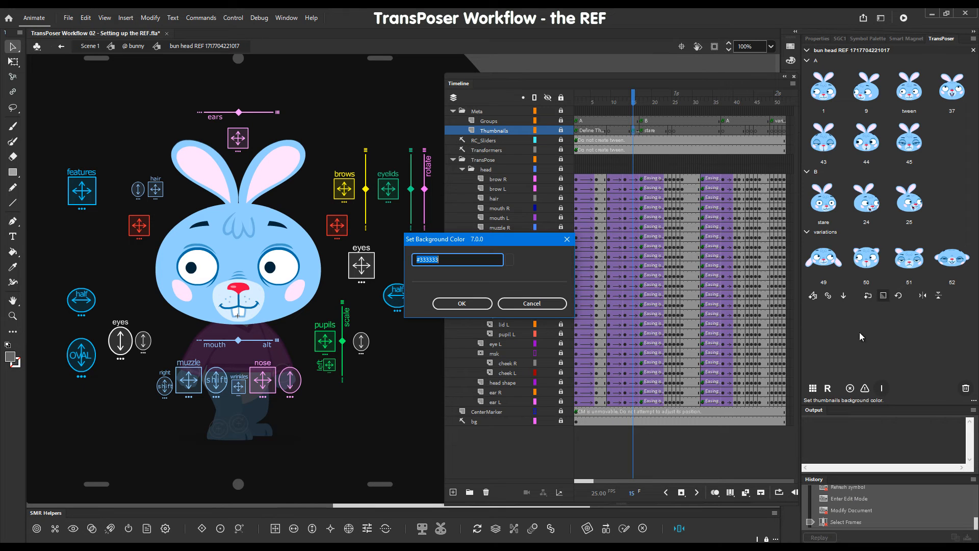
{"action": "left_click", "coordinate": [508, 261]}
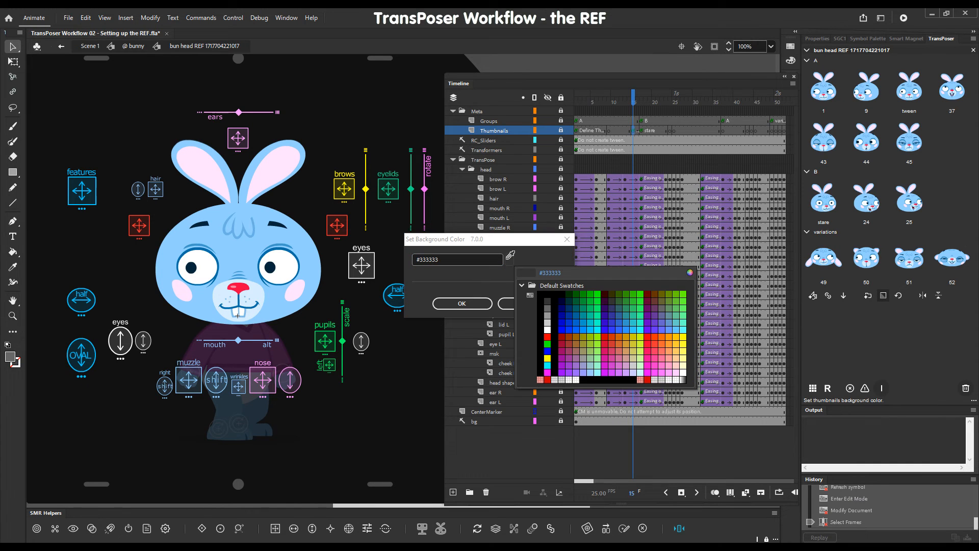
{"action": "left_click", "coordinate": [551, 297]}
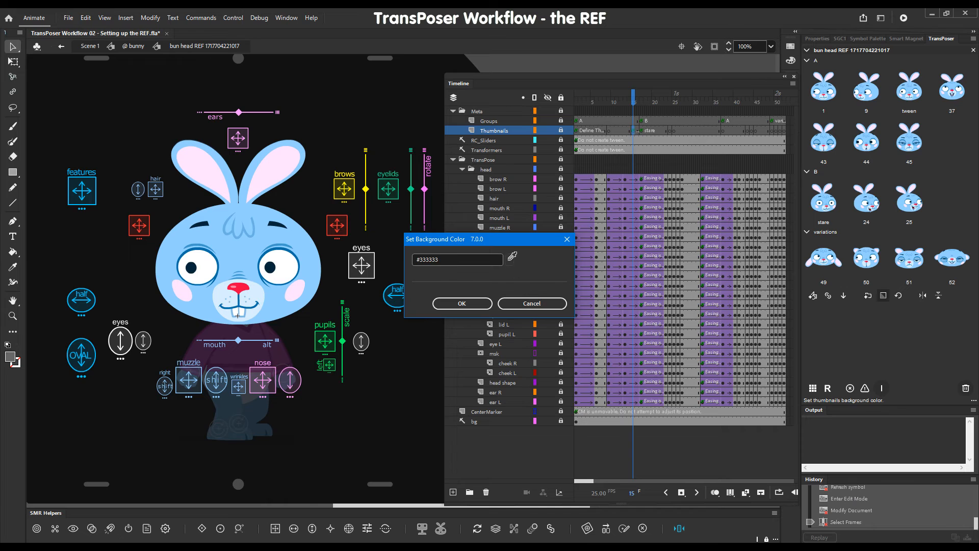
{"action": "left_click", "coordinate": [508, 259]}
{"action": "left_click", "coordinate": [547, 305]}
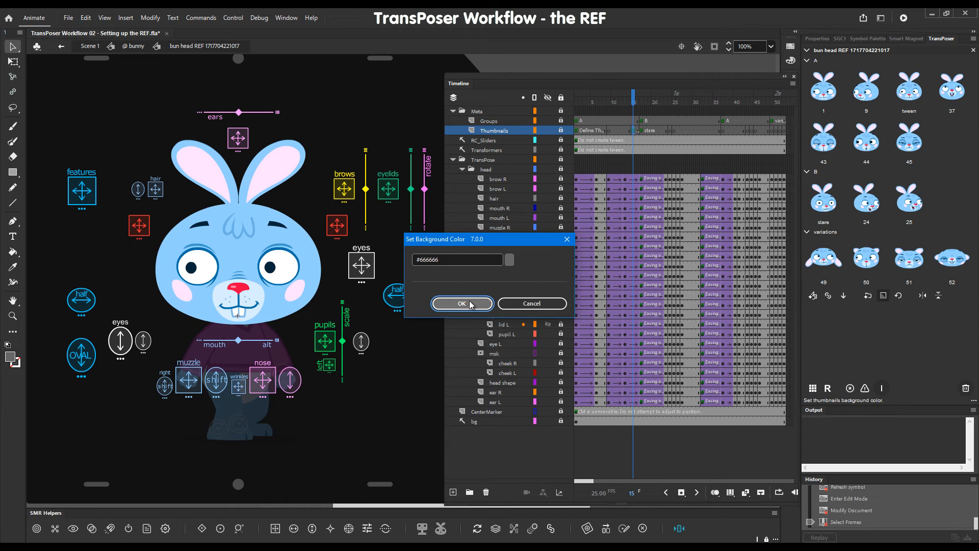
{"action": "left_click", "coordinate": [461, 303]}
Step: Change the TransPoser thumbnails' background colour to the dark grey #333333
{"action": "left_click", "coordinate": [884, 295]}
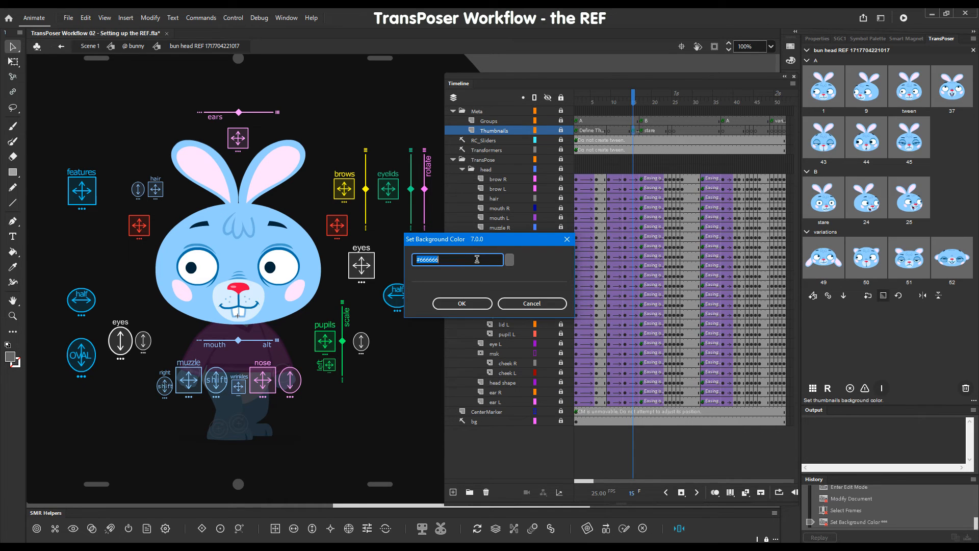
{"action": "left_click", "coordinate": [509, 260]}
{"action": "left_click", "coordinate": [547, 299]}
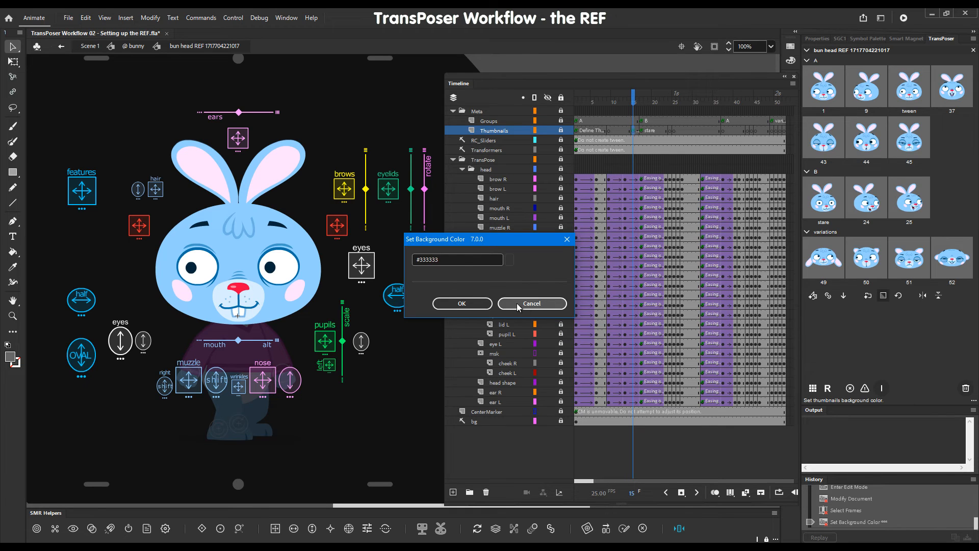
{"action": "left_click", "coordinate": [462, 303]}
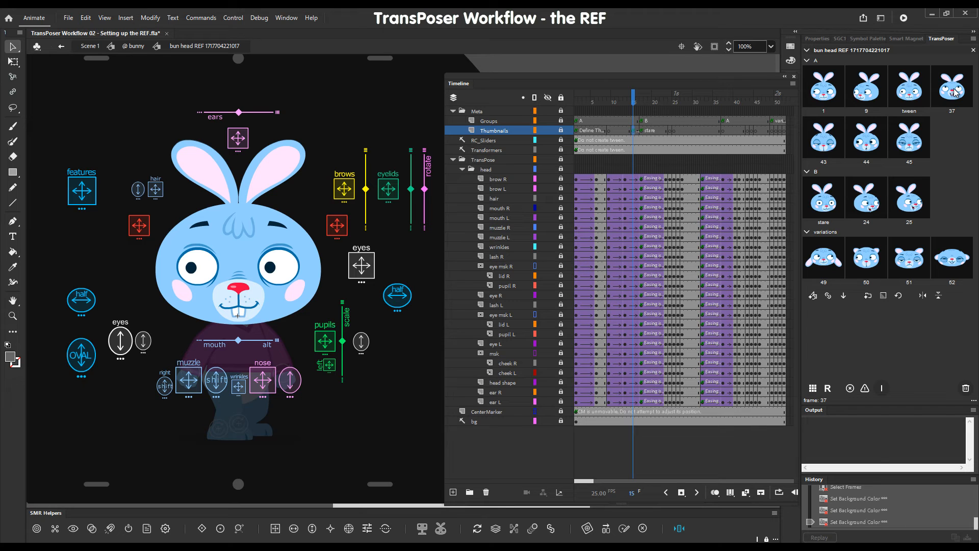
Step: Move thumbnail 37 from group A into group B beside the stare pose, and delete thumbnails 45 and 44
{"action": "key", "text": "shift"}
{"action": "mouse_move", "coordinate": [955, 92]}
{"action": "left_mouse_down"}
{"action": "mouse_move", "coordinate": [860, 93]}
{"action": "mouse_move", "coordinate": [859, 190]}
{"action": "left_mouse_up"}
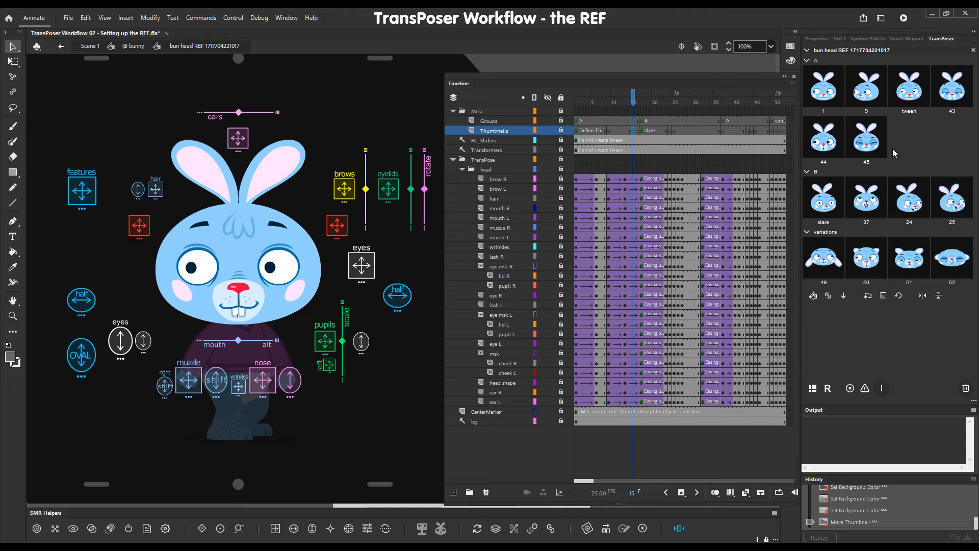
{"action": "left_click_drag", "start_coordinate": [865, 139], "coordinate": [965, 389]}
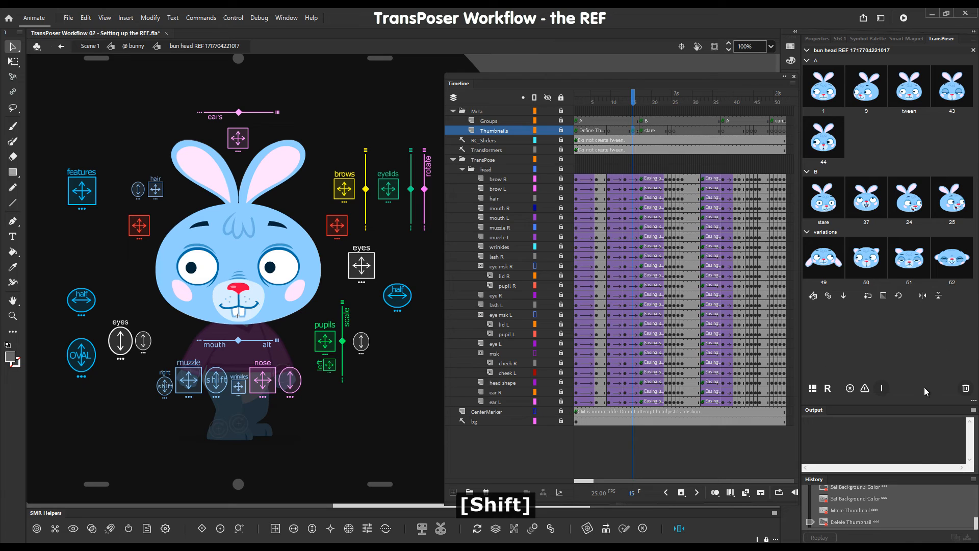
{"action": "left_click_drag", "start_coordinate": [823, 145], "coordinate": [964, 389]}
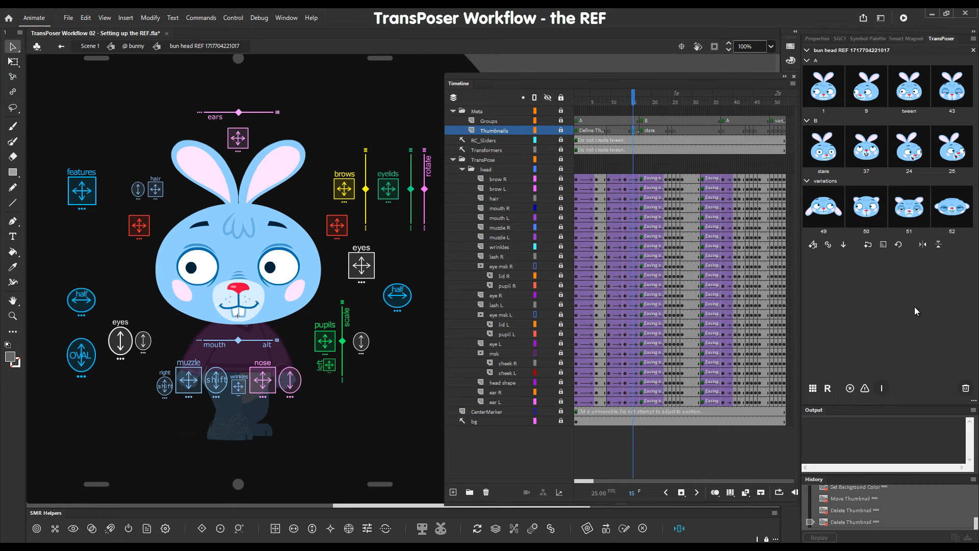
Step: Scale the TransPoser thumbnails down and up, settling on a size that fits four per row
{"action": "key", "text": "ctrl"}
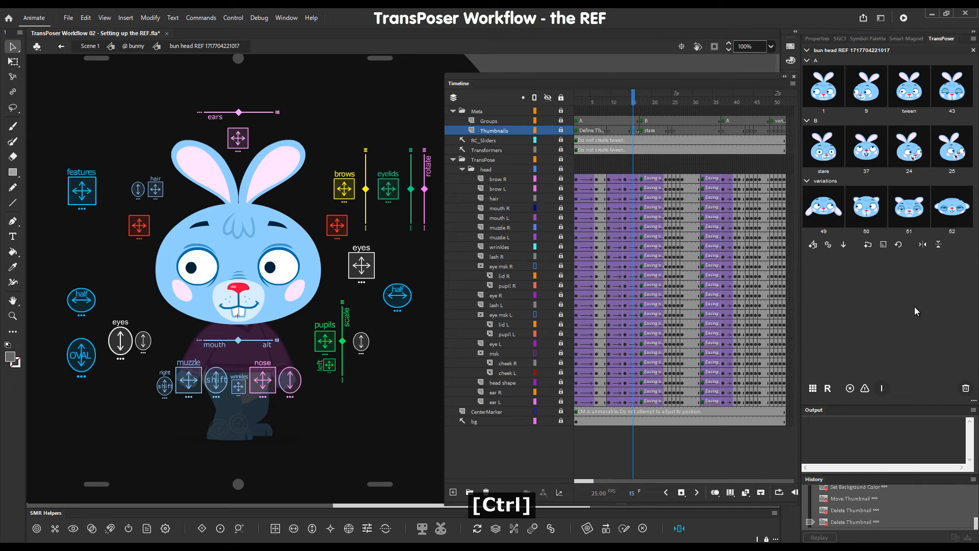
{"action": "scroll", "coordinate": [914, 307], "scroll_direction": "down", "scroll_amount": 4}
{"action": "scroll", "coordinate": [914, 307], "scroll_direction": "down", "scroll_amount": 2}
{"action": "scroll", "coordinate": [914, 308], "scroll_direction": "up", "scroll_amount": 3}
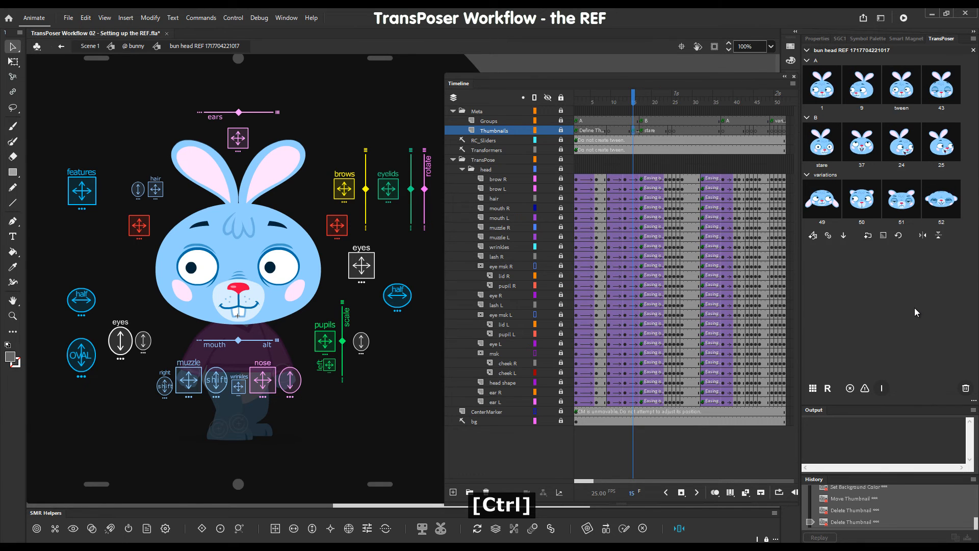
{"action": "scroll", "coordinate": [914, 307], "scroll_direction": "up", "scroll_amount": 4}
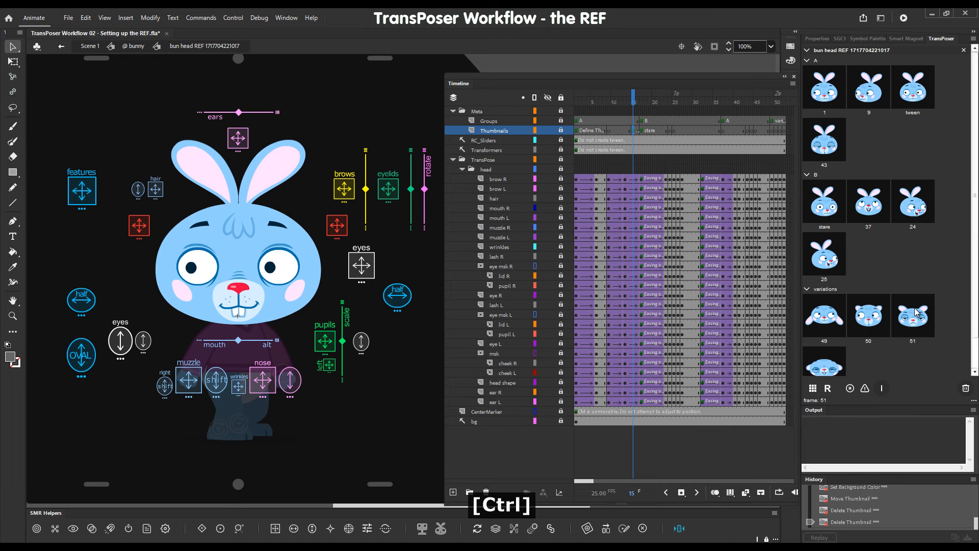
{"action": "scroll", "coordinate": [914, 307], "scroll_direction": "down", "scroll_amount": 3}
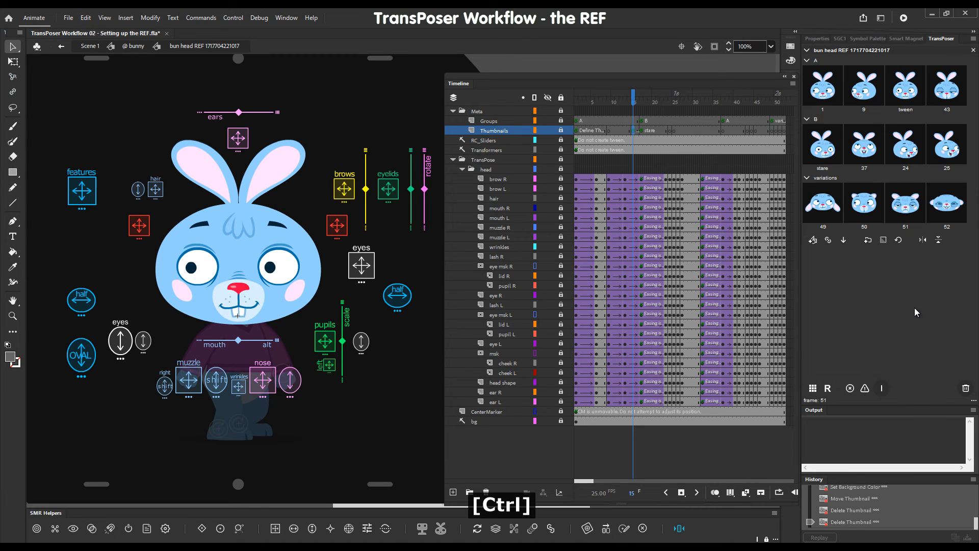
Step: Set the thumbnail size to 48 in the TransPoser settings, and enlarge the thumbnails until four fill each row
{"action": "left_click", "coordinate": [973, 401]}
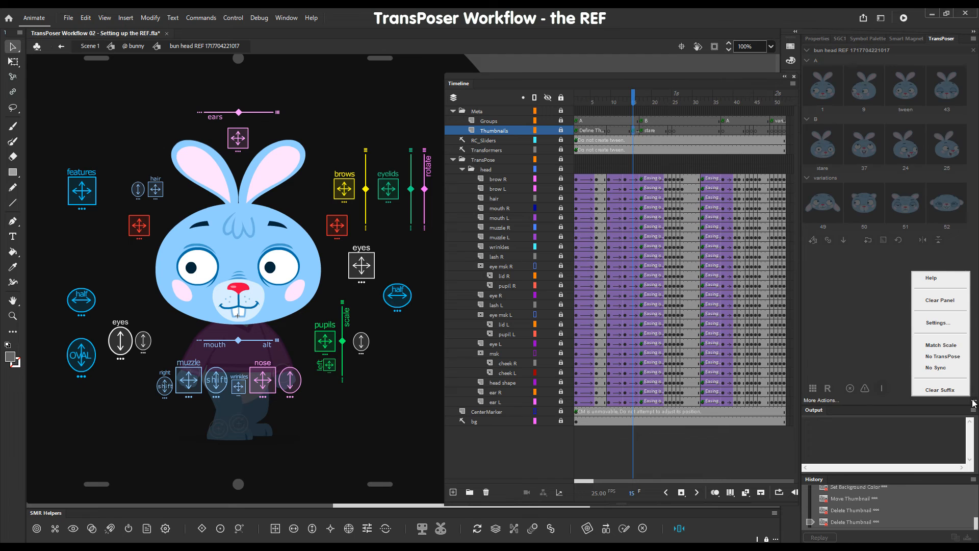
{"action": "left_click", "coordinate": [945, 325]}
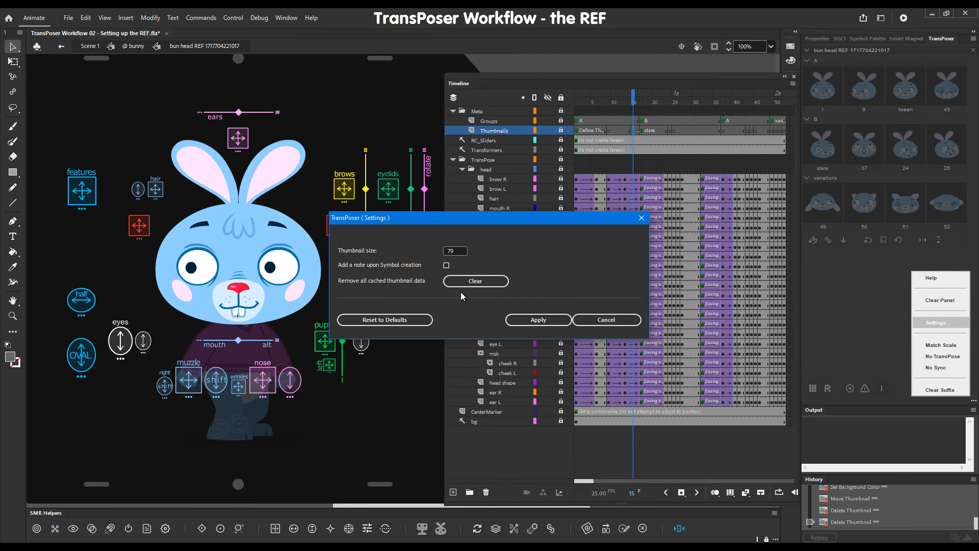
{"action": "left_click_drag", "start_coordinate": [459, 248], "coordinate": [429, 253]}
{"action": "type", "text": "48"}
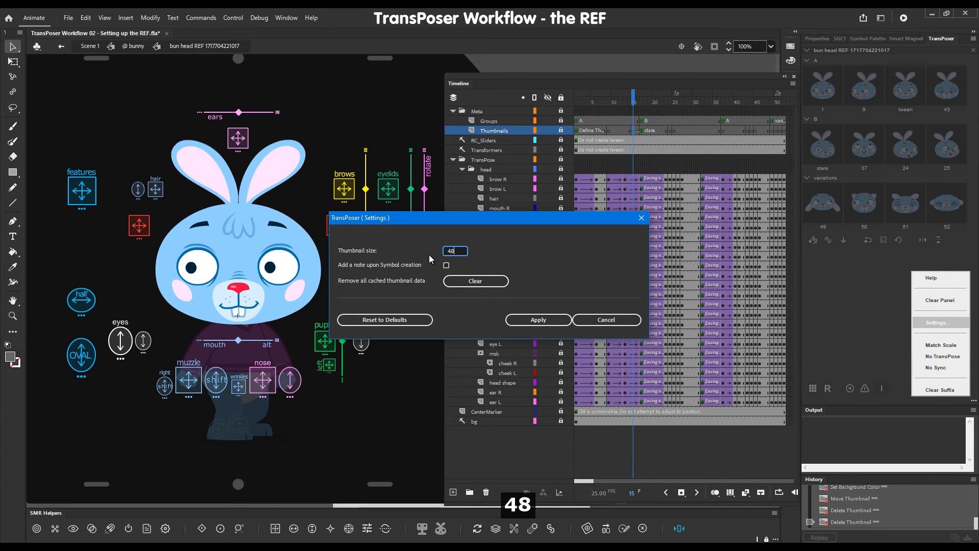
{"action": "left_click", "coordinate": [545, 320]}
{"action": "scroll", "coordinate": [865, 321], "scroll_direction": "up", "scroll_amount": 5, "text": "ctrl"}
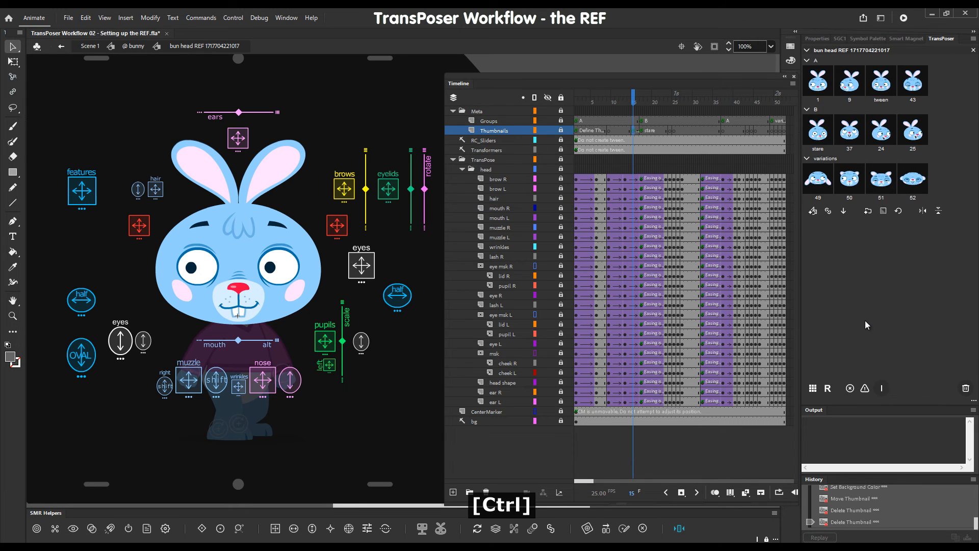
{"action": "scroll", "coordinate": [865, 320], "scroll_direction": "up", "scroll_amount": 2, "text": "ctrl"}
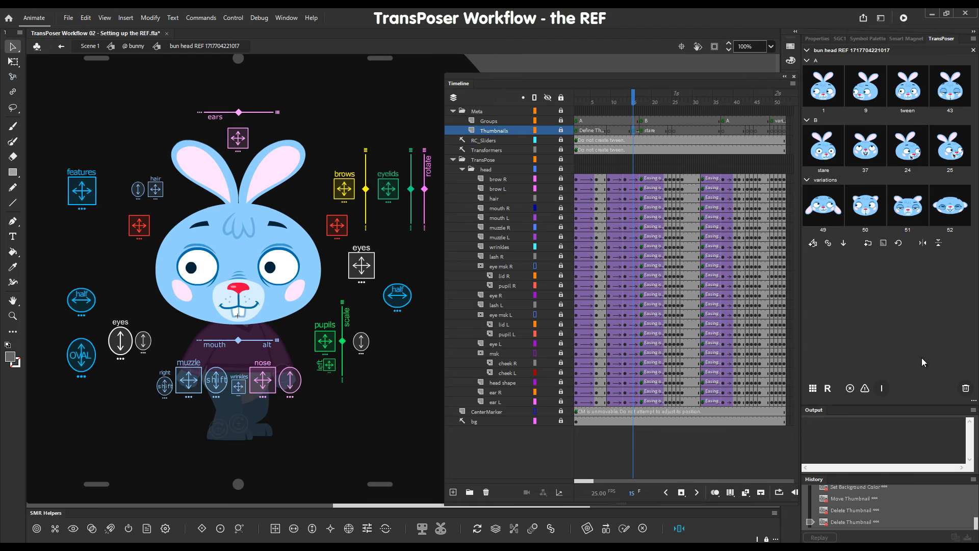
Step: Clear the TransPoser panel and load the bunny head symbol's thumbnails into it again
{"action": "left_click", "coordinate": [974, 400]}
{"action": "left_click", "coordinate": [940, 301]}
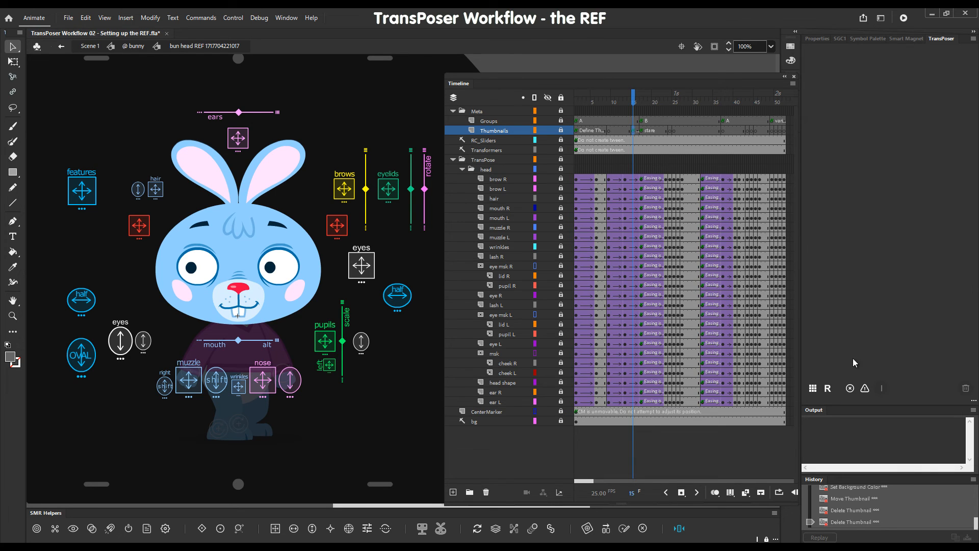
{"action": "left_click", "coordinate": [813, 388]}
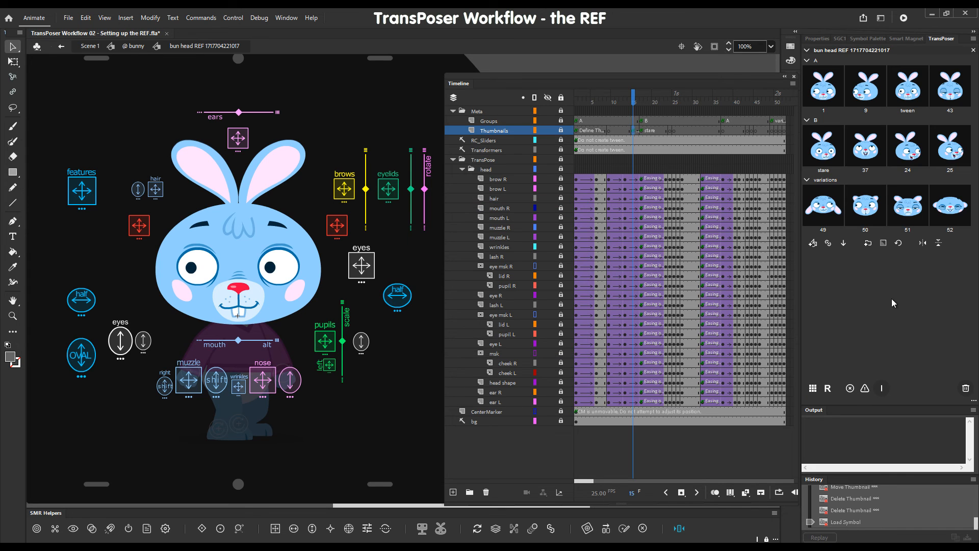